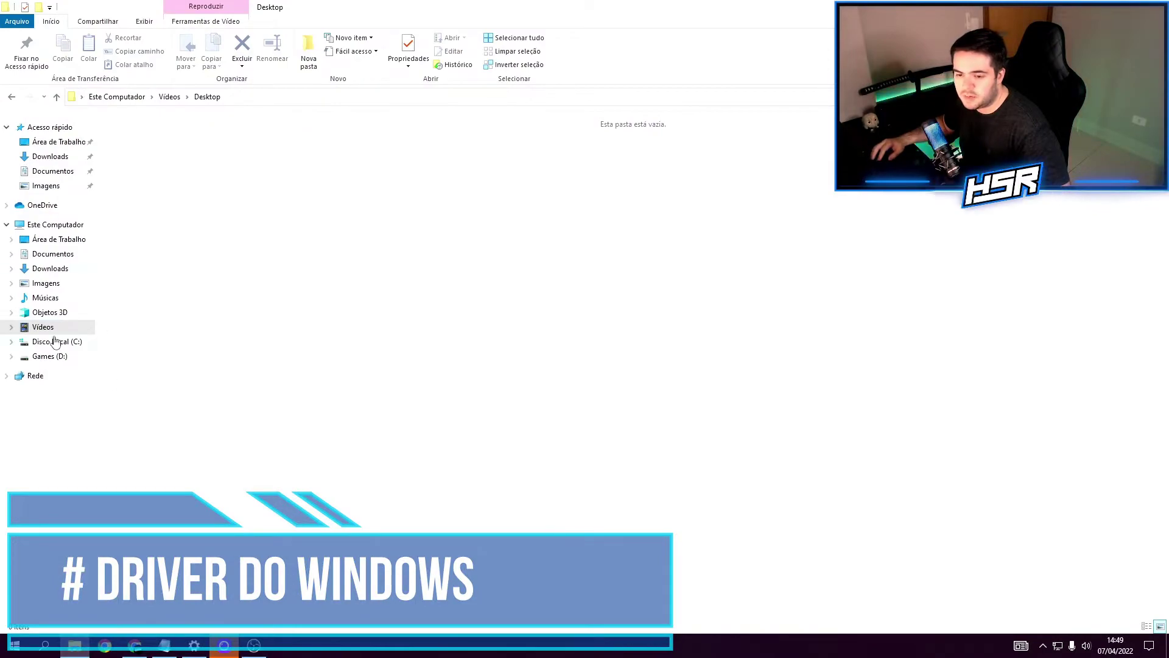
Open Disk Cleanup for the Disco Local (C:) drive from its properties
click(55, 225)
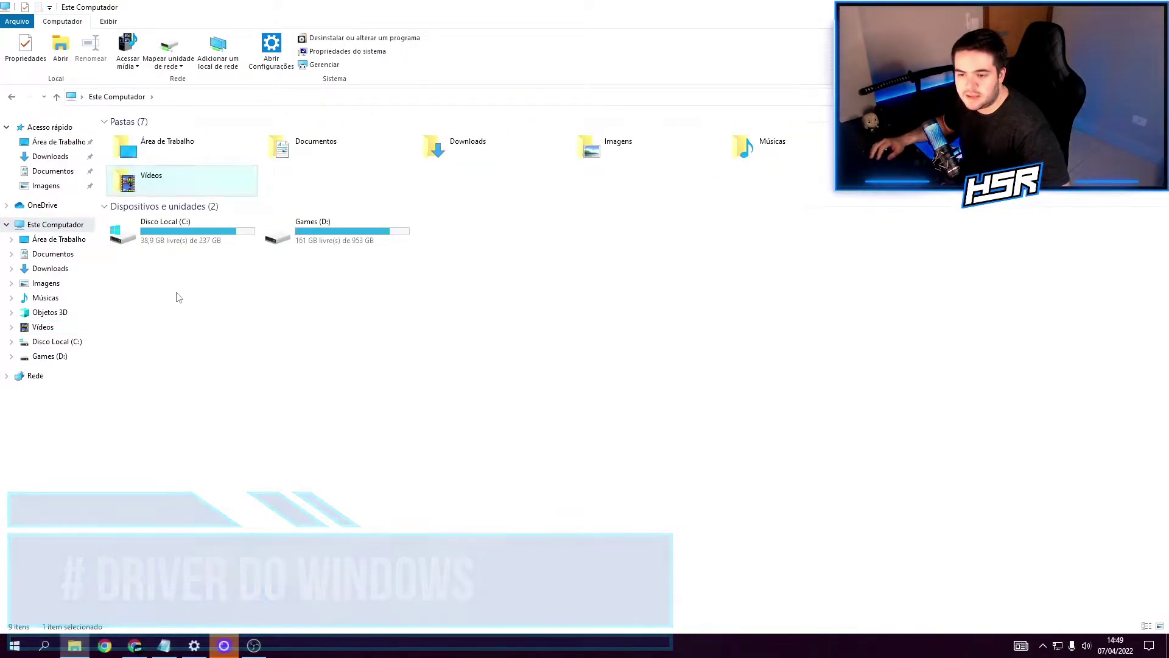
click(144, 251)
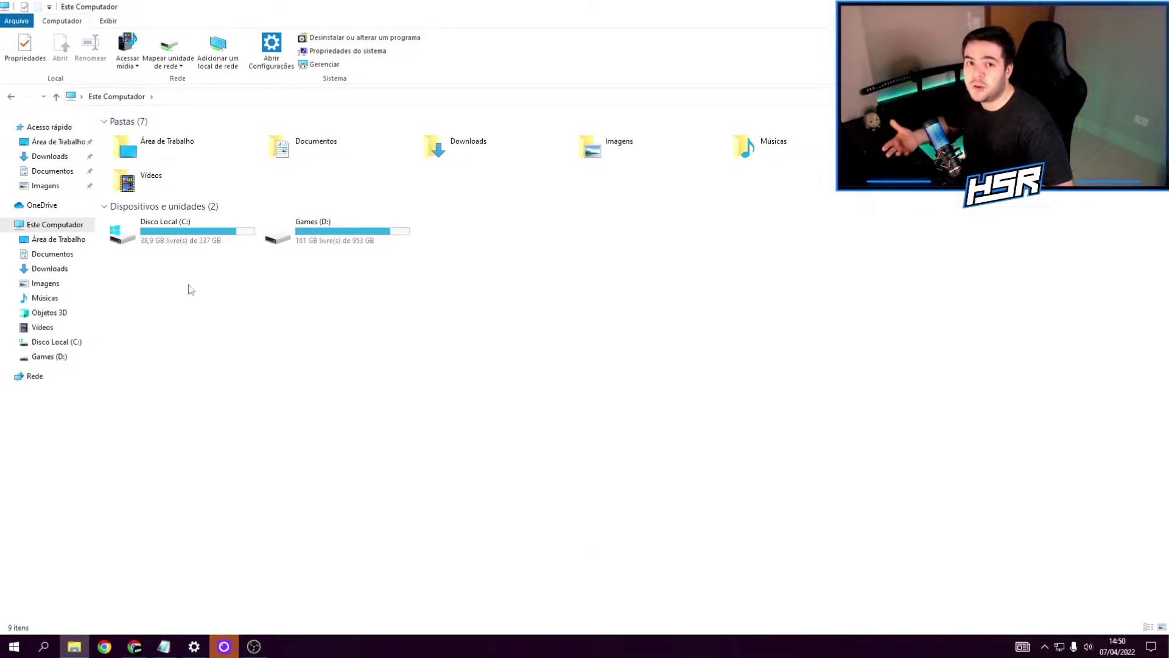
right_click(157, 240)
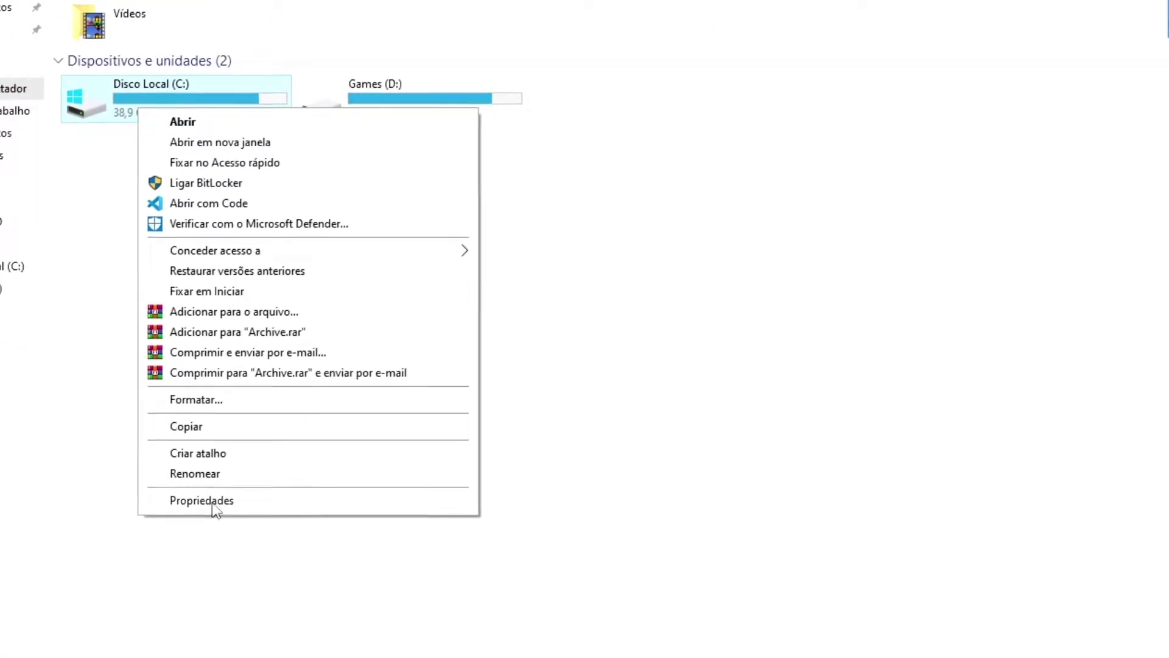
click(223, 503)
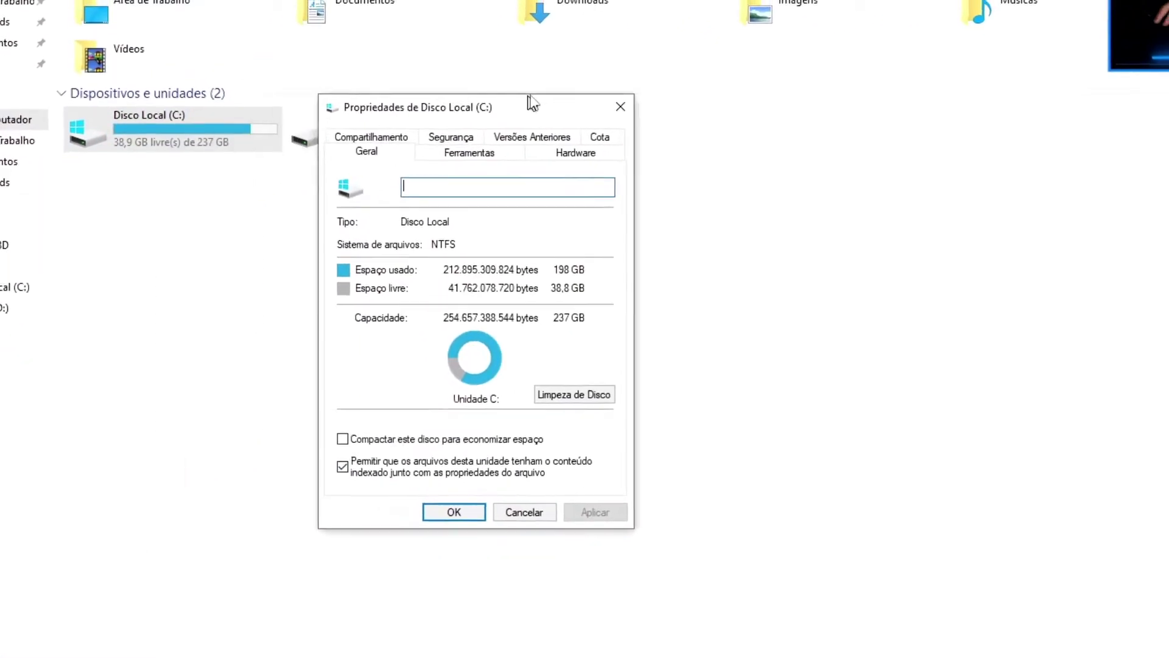
click(605, 405)
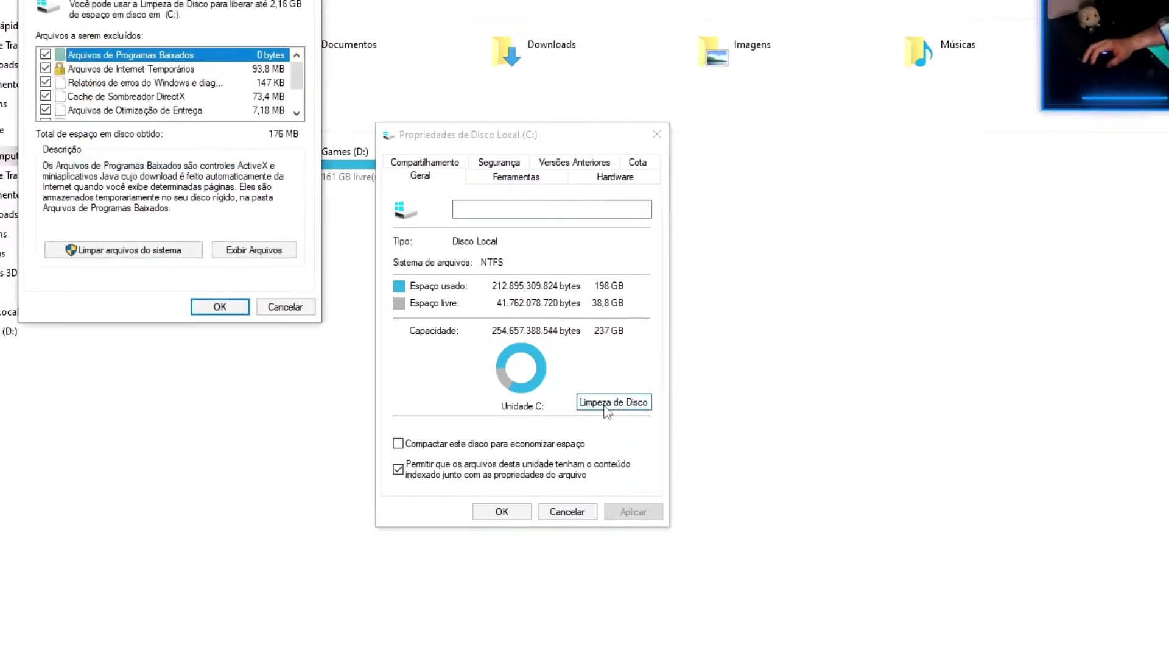
drag(204, 1, 440, 153)
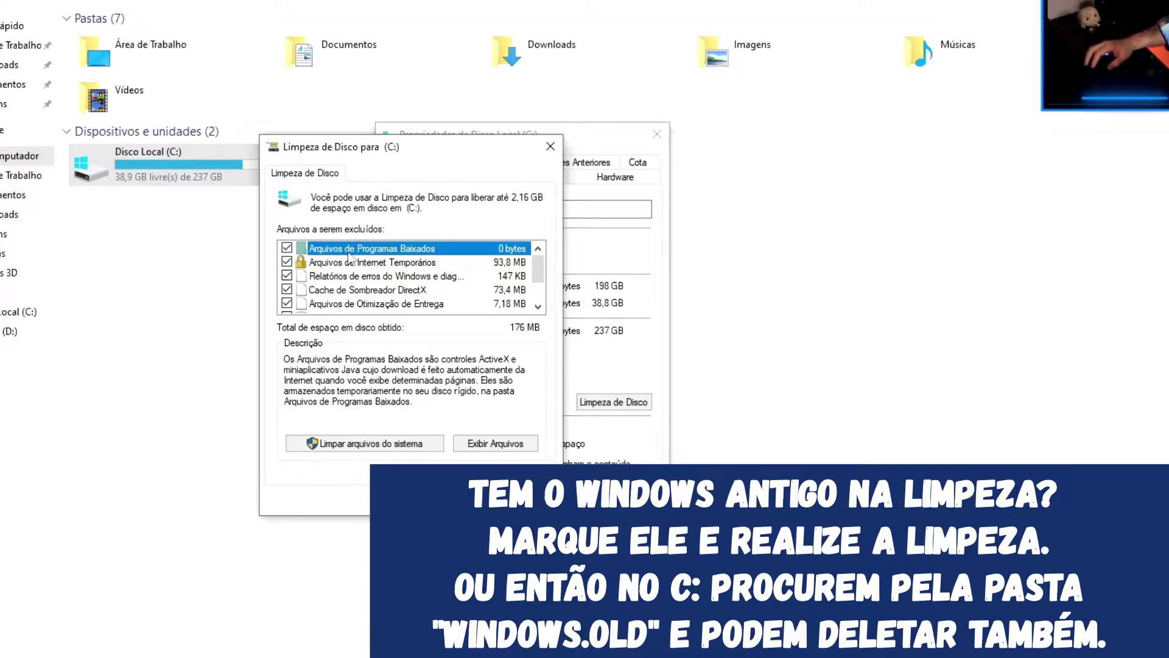
Review the deletable file categories for drive C: and include Lixeira in the selection
click(358, 264)
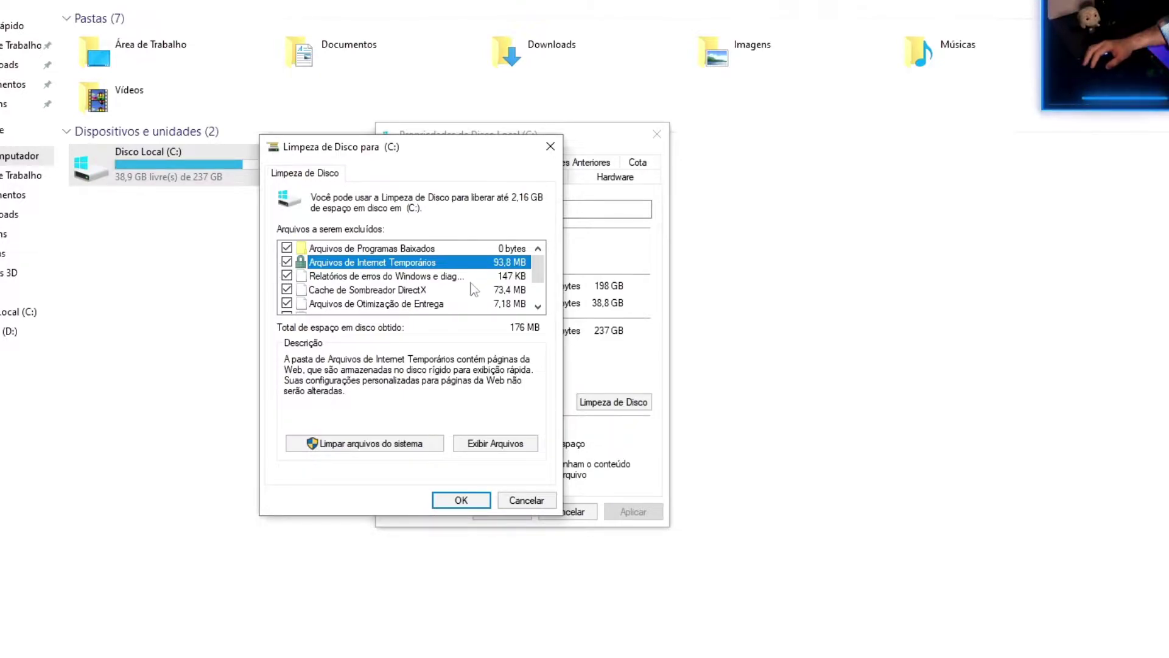
scroll(470, 282, down, 1)
scroll(348, 284, up, 1)
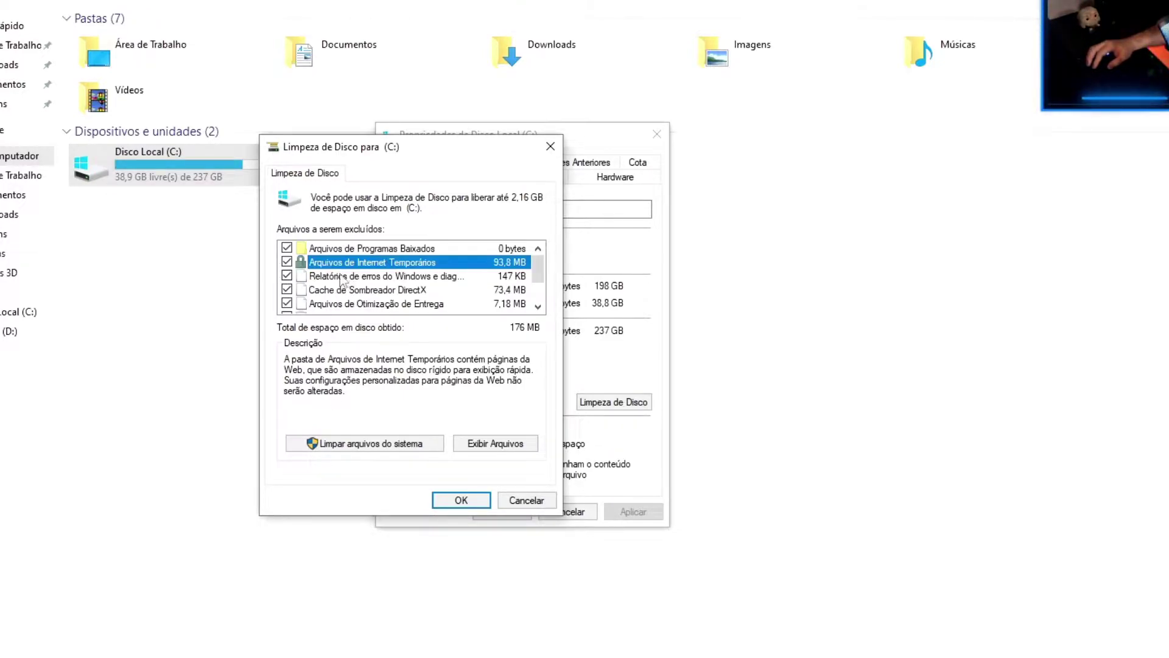
scroll(343, 282, down, 1)
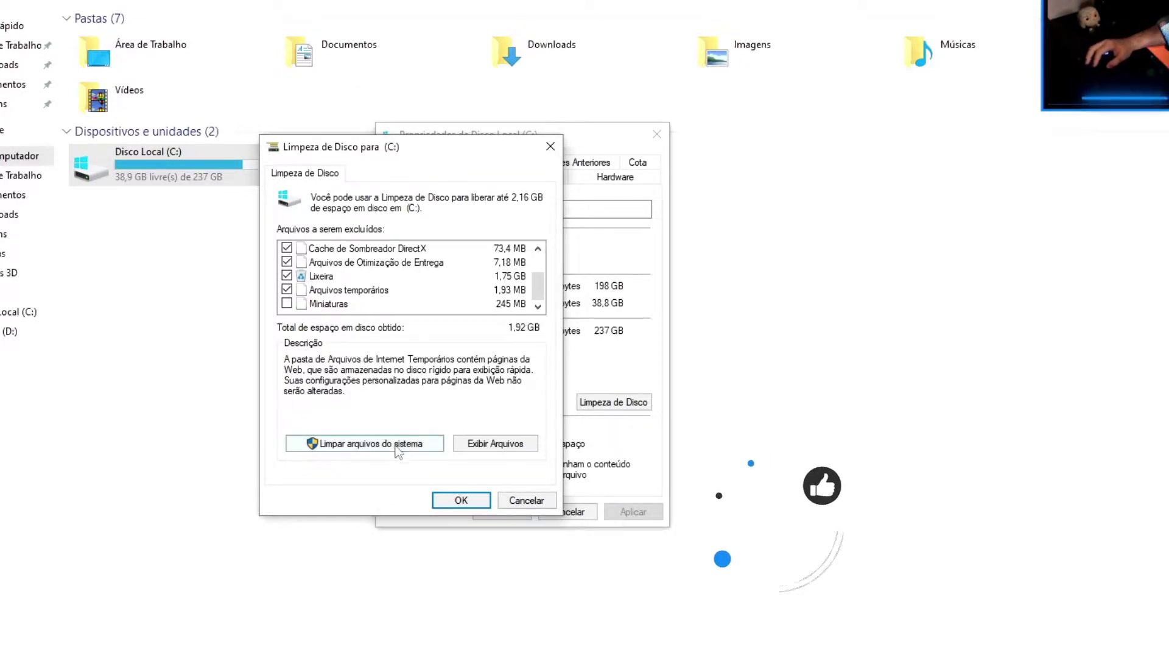
Extend the cleanup of drive C: to system files and permanently delete the preselected categories
click(359, 445)
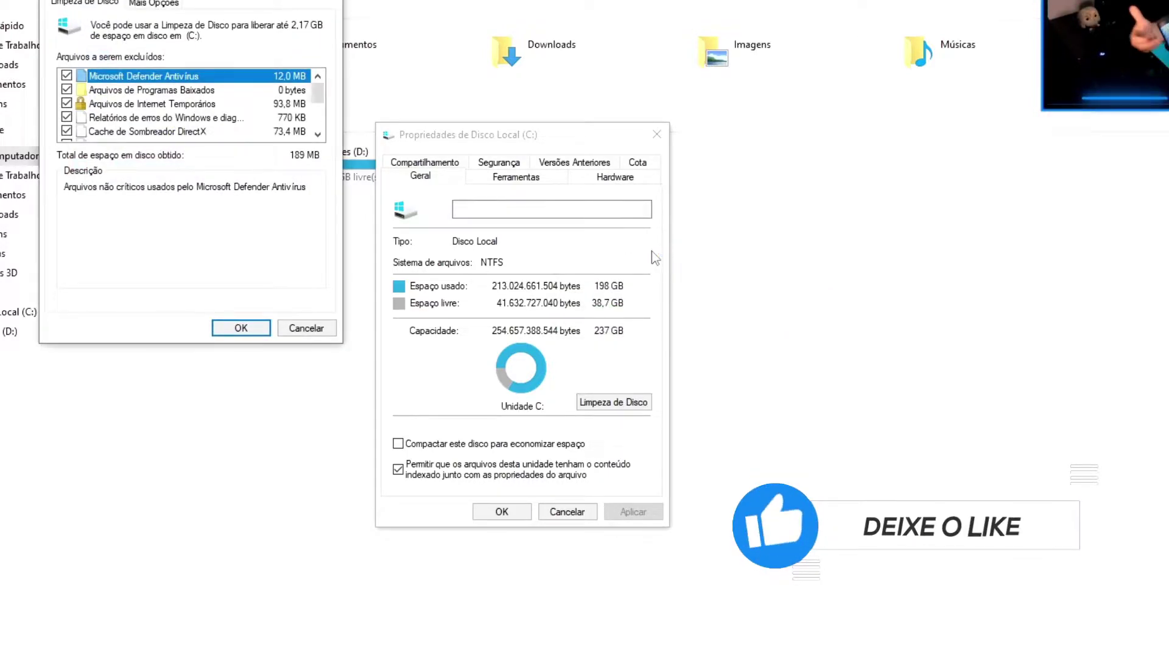
drag(318, 93, 234, 239)
click(240, 327)
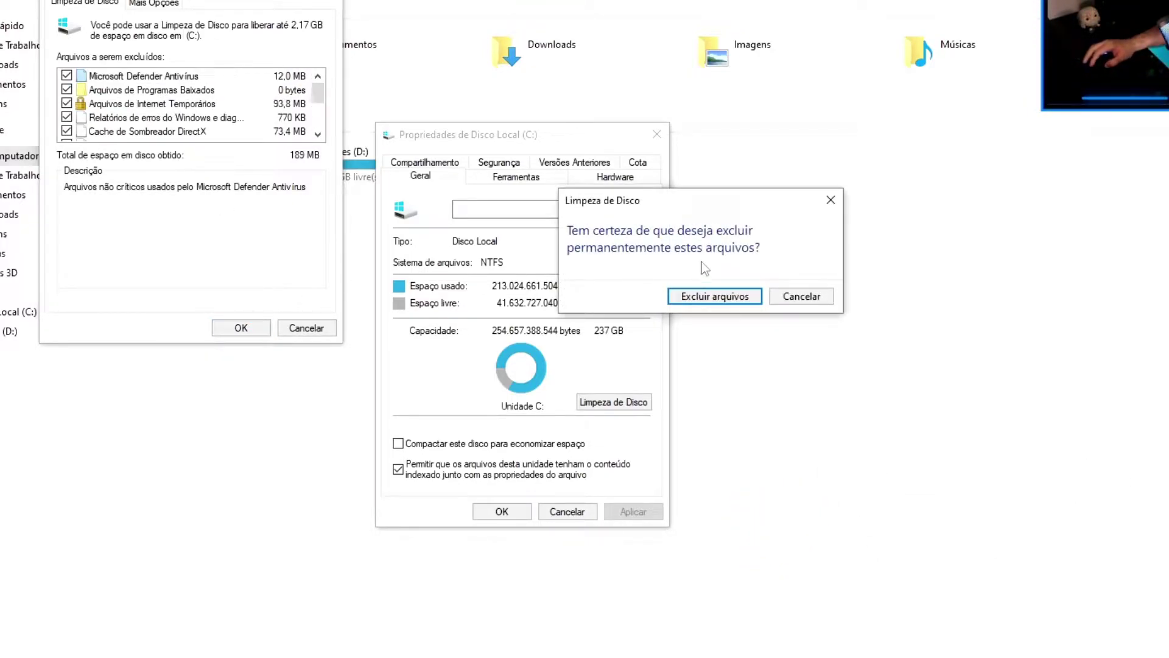
click(707, 296)
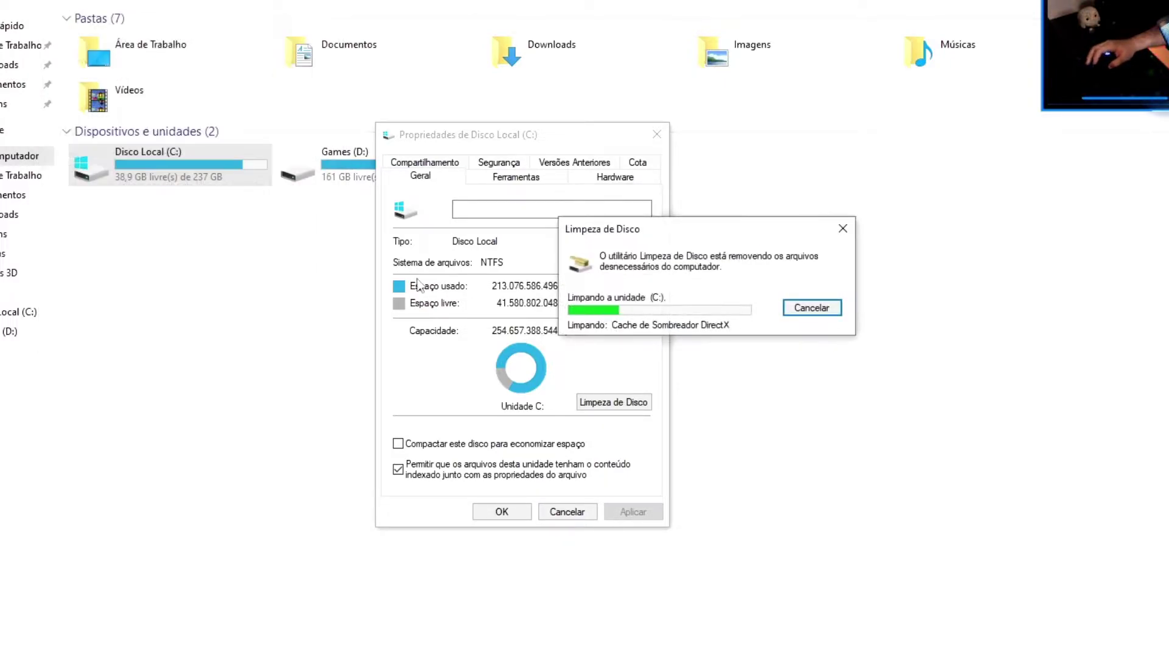
drag(695, 228, 680, 225)
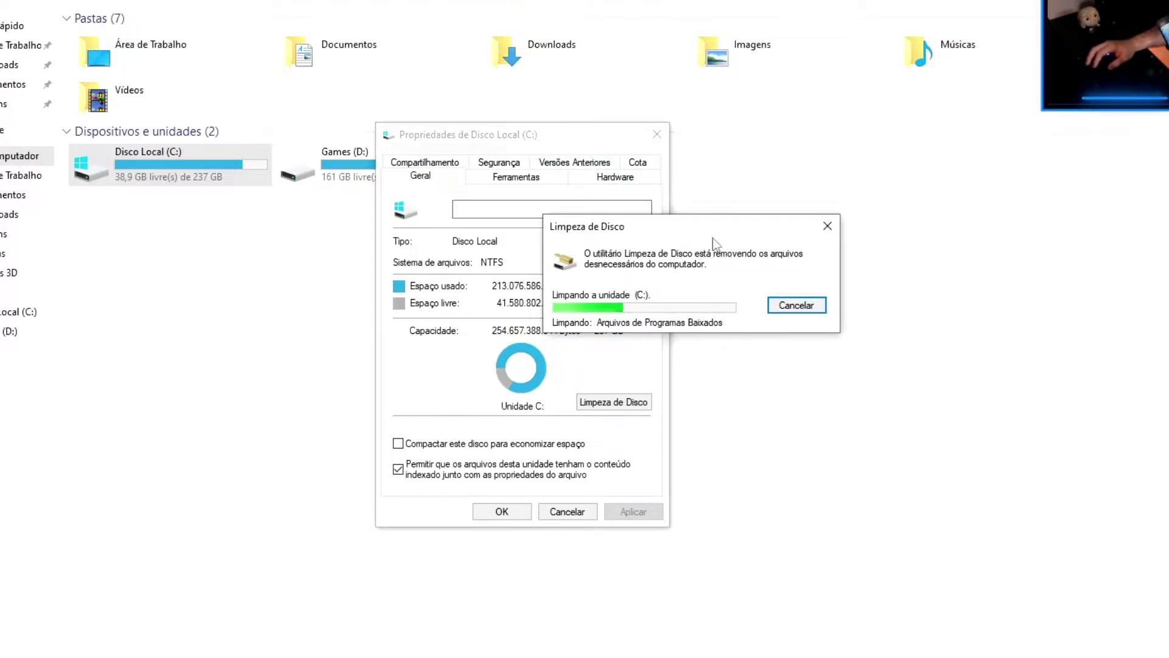
Run the error check on drive C: from its properties and close the scan report
click(561, 140)
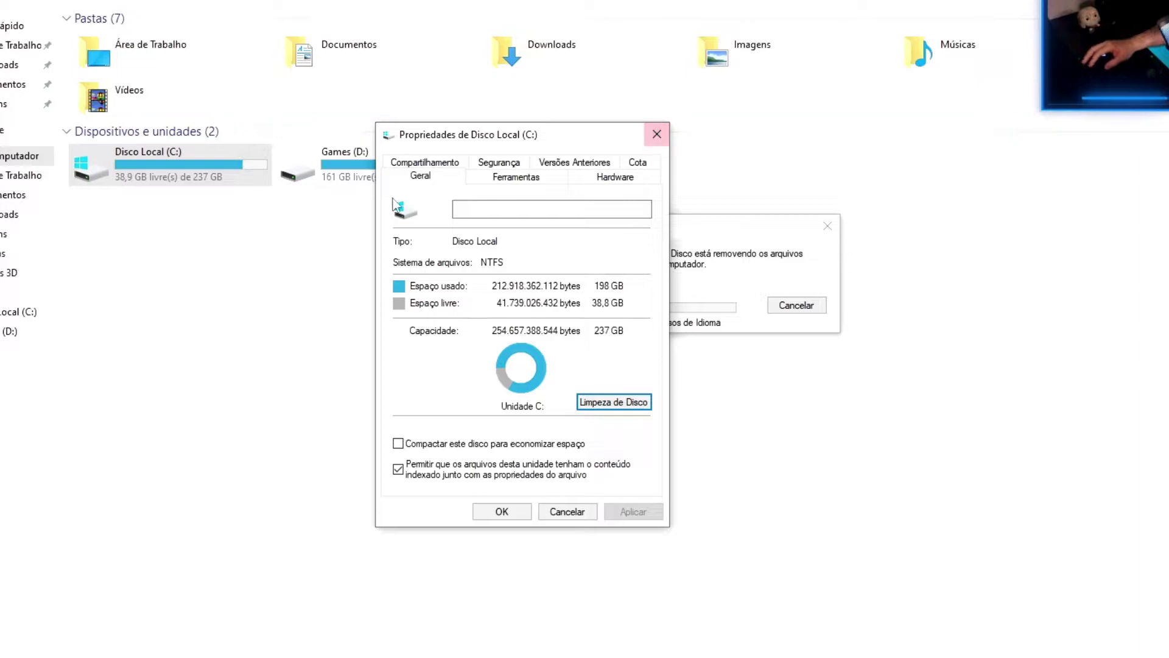
drag(564, 134, 699, 131)
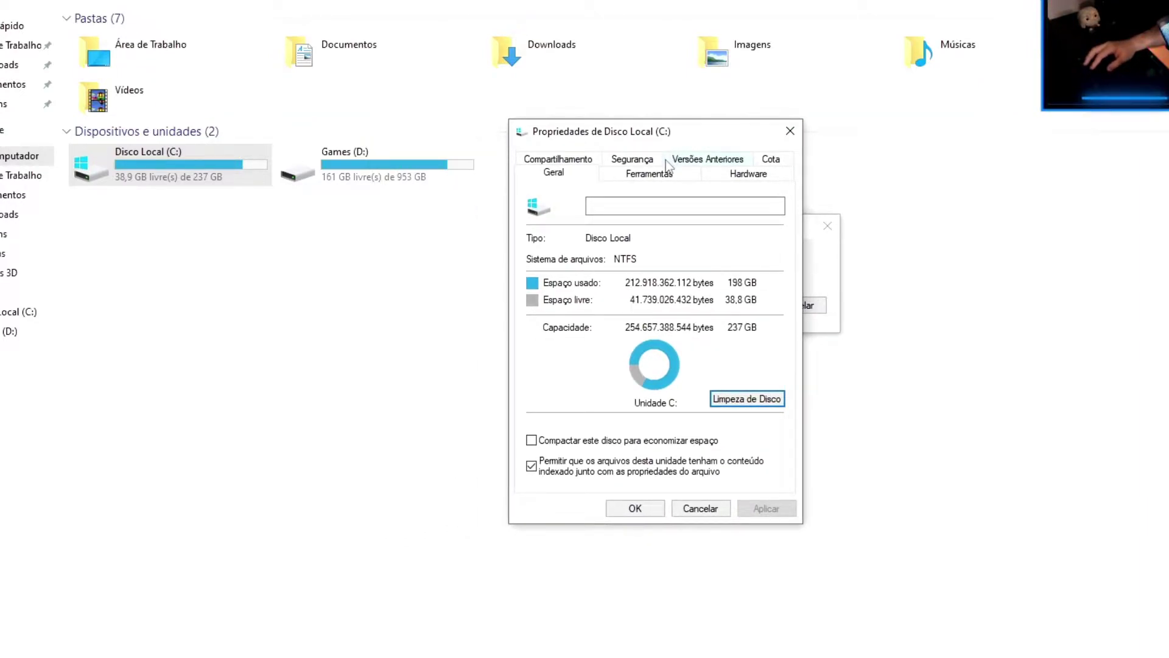
click(649, 175)
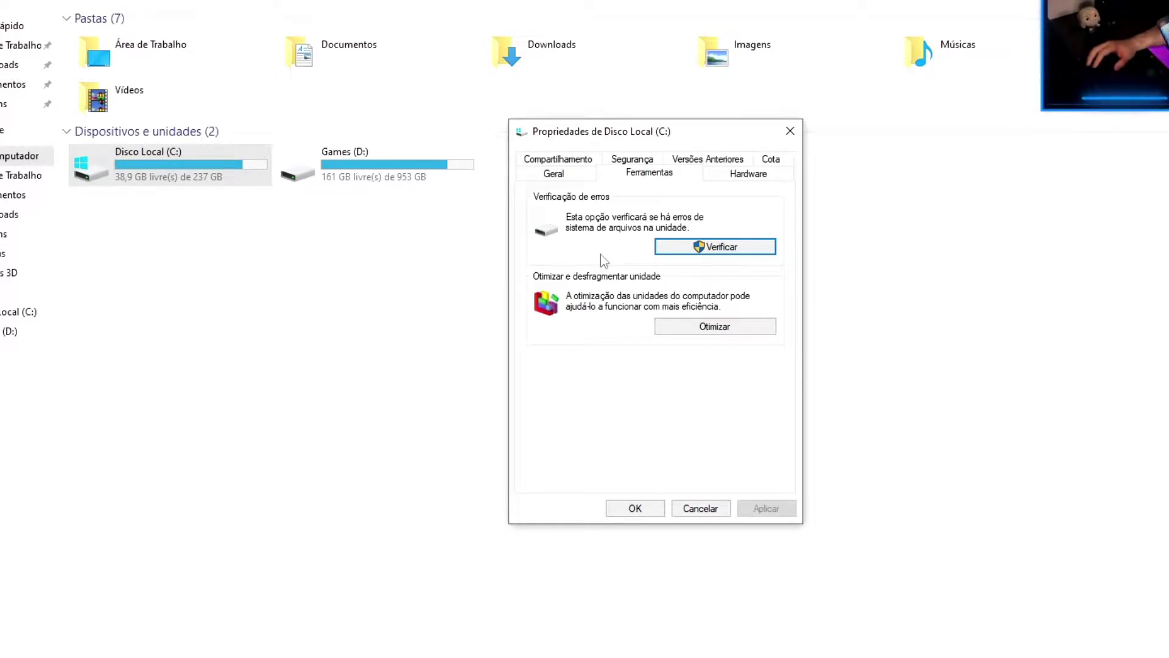
click(663, 249)
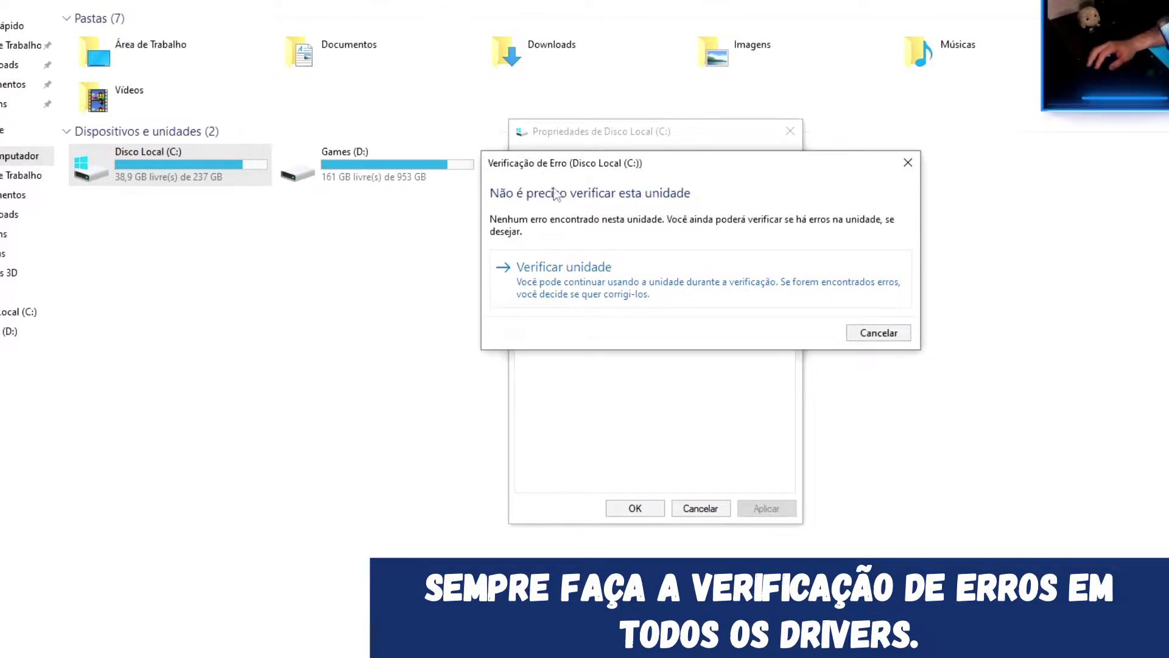
click(586, 281)
drag(626, 161, 391, 270)
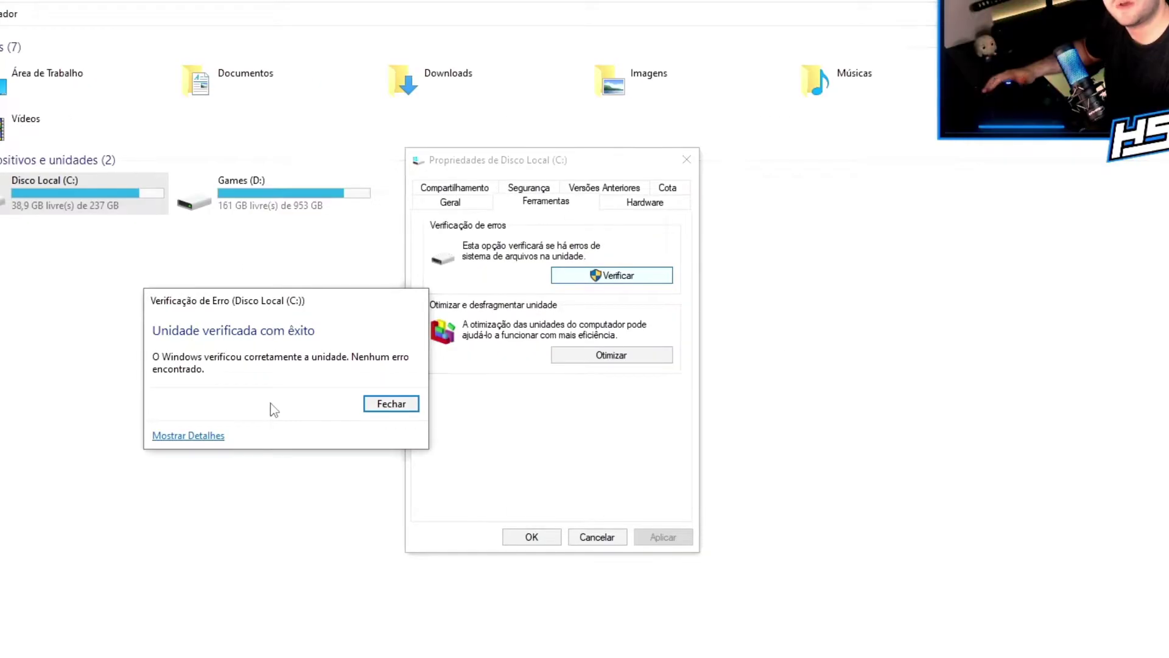
click(390, 404)
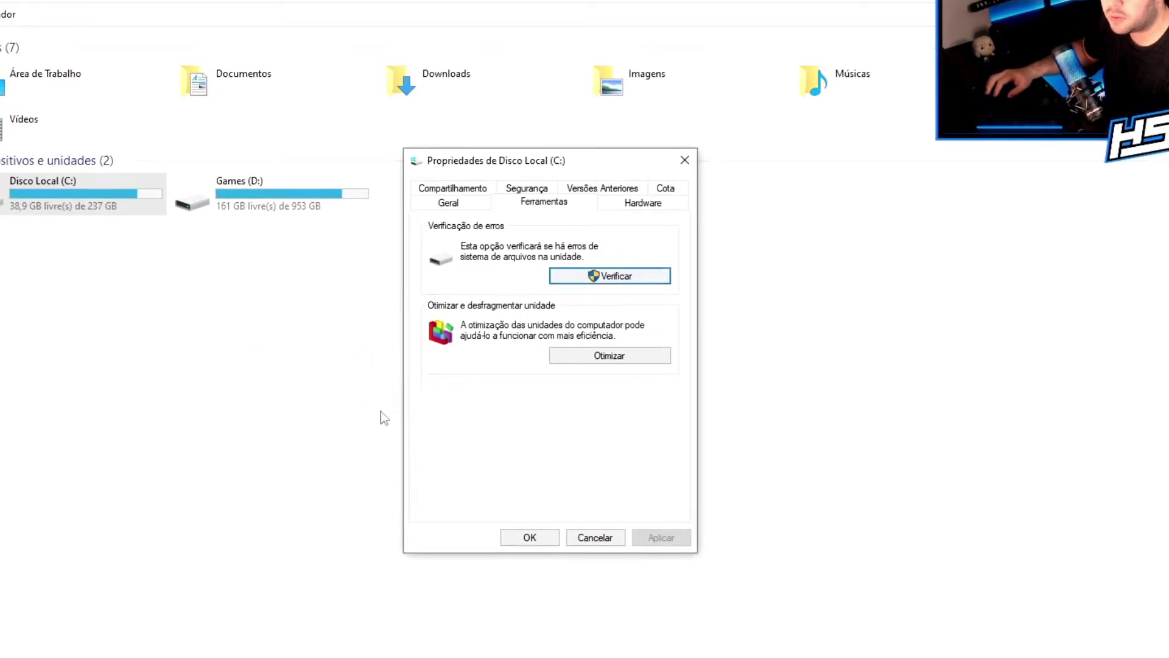
View the compression option in the general properties of drive C:, then close the properties
drag(556, 163, 290, 273)
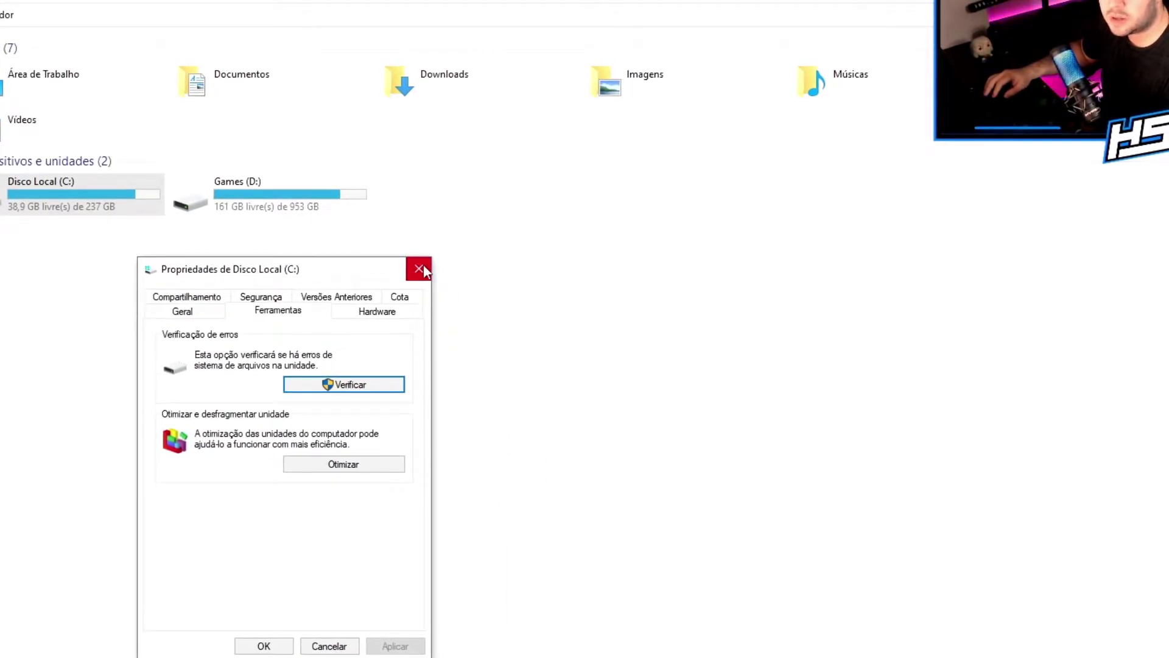
click(183, 311)
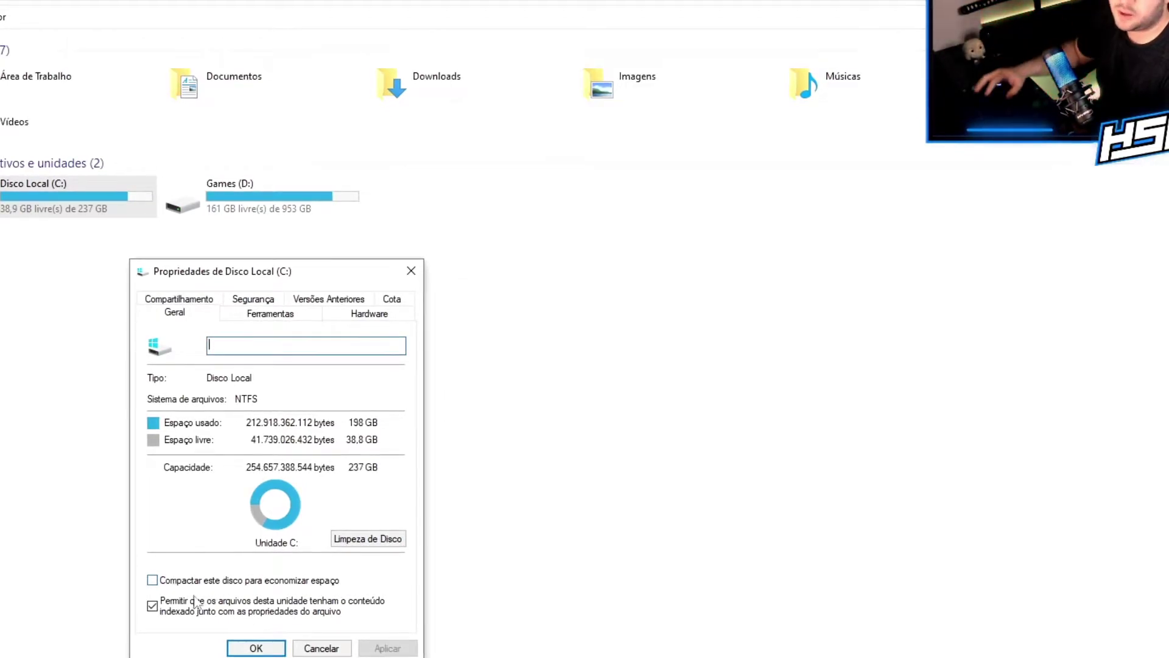
click(412, 271)
Enable compression to save space on the Games (D:) drive, applying it to the drive, subfolders and files
click(257, 194)
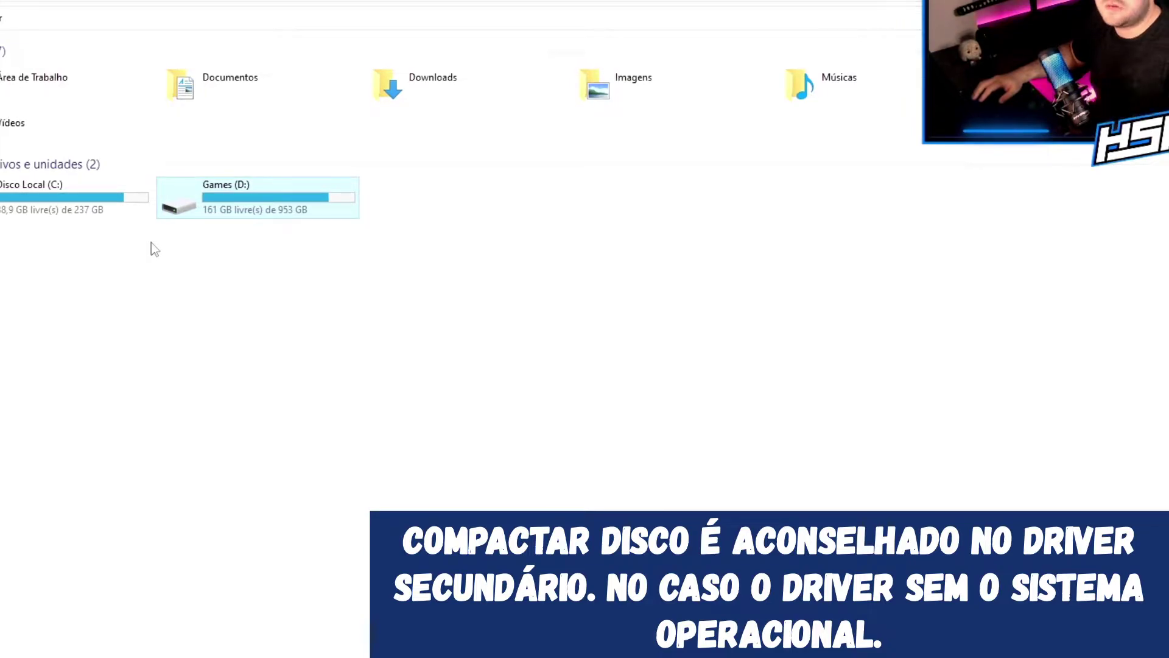
right_click(214, 208)
click(271, 569)
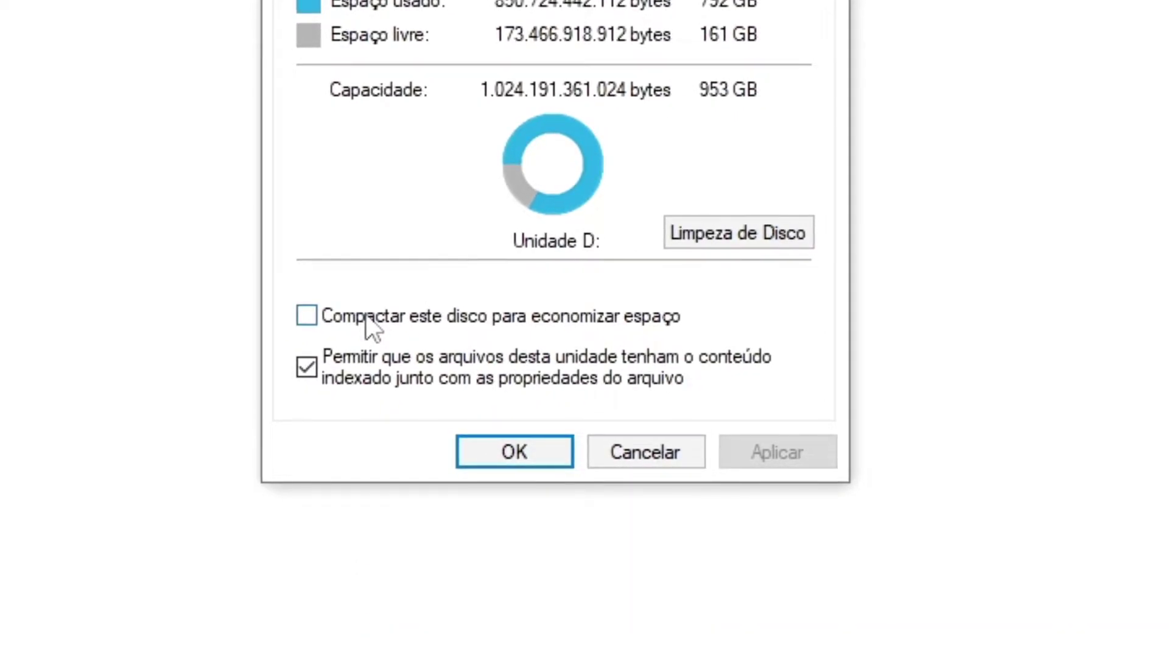
click(366, 315)
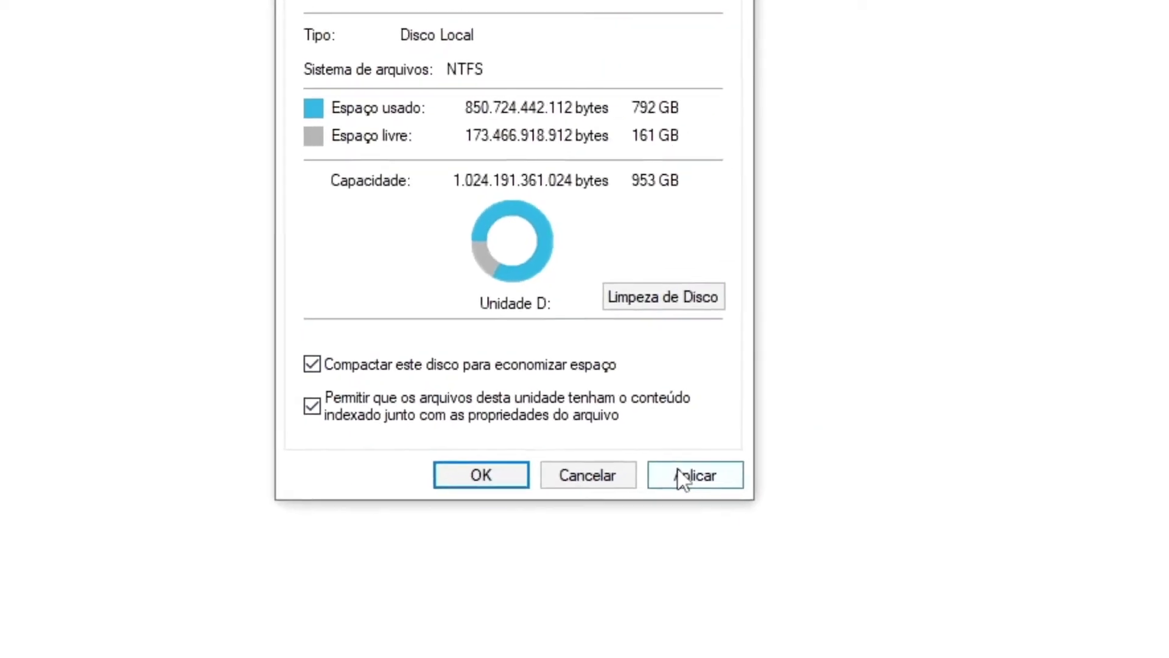
click(746, 456)
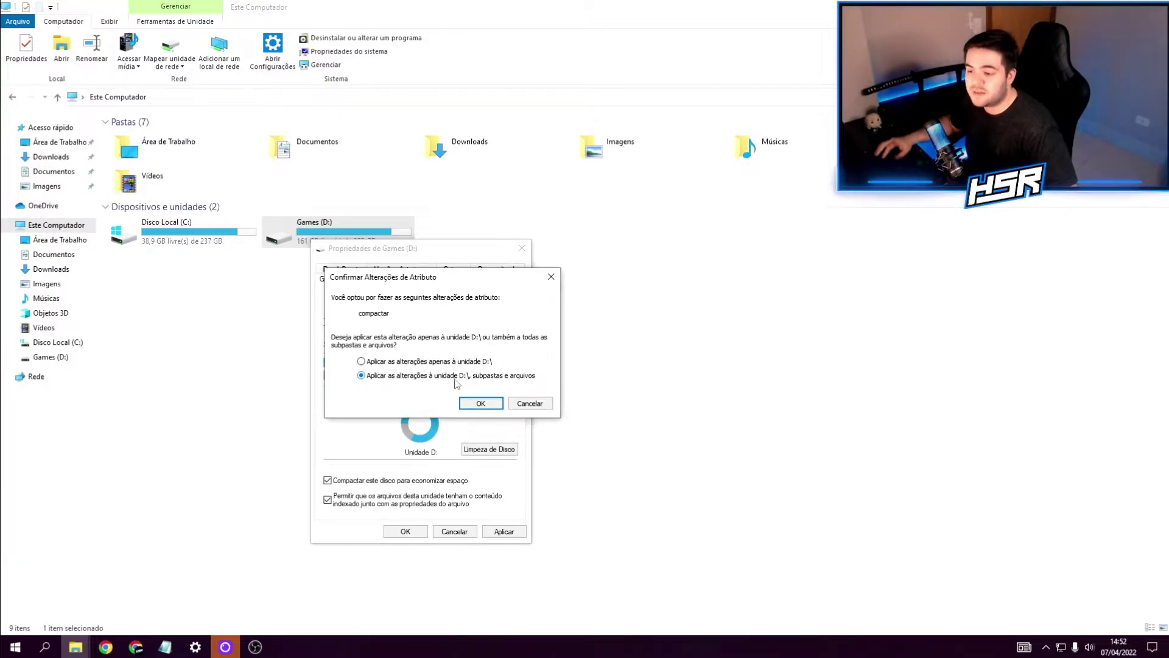
click(491, 403)
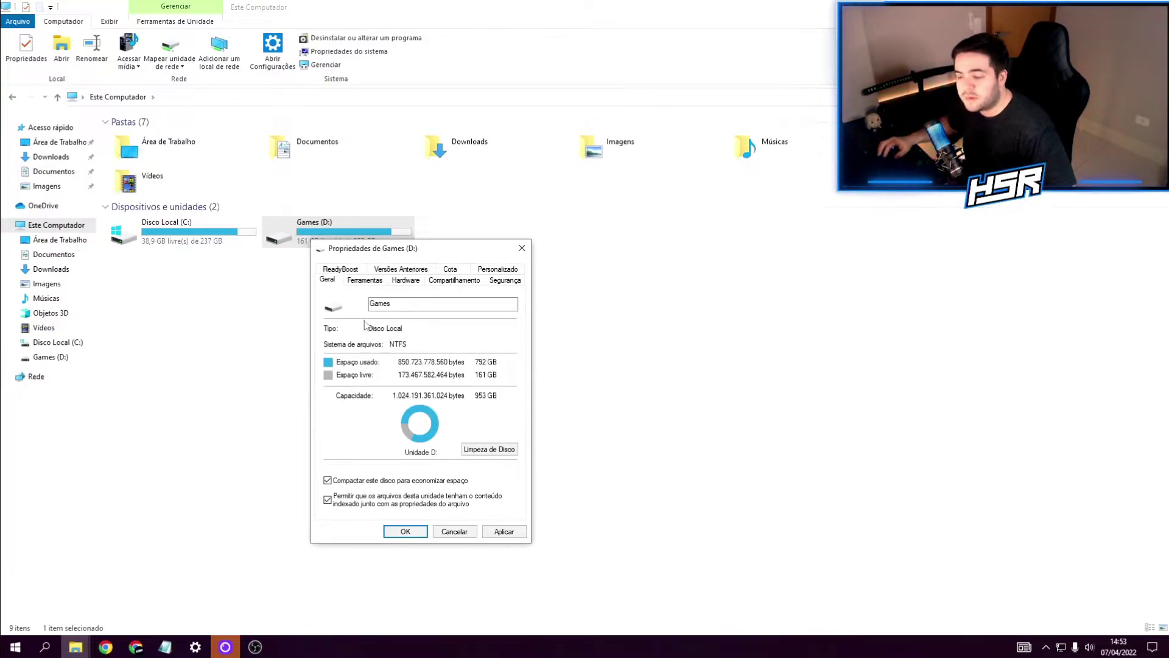
View the error checking option for the Games (D:) drive and dismiss it without scanning
click(363, 281)
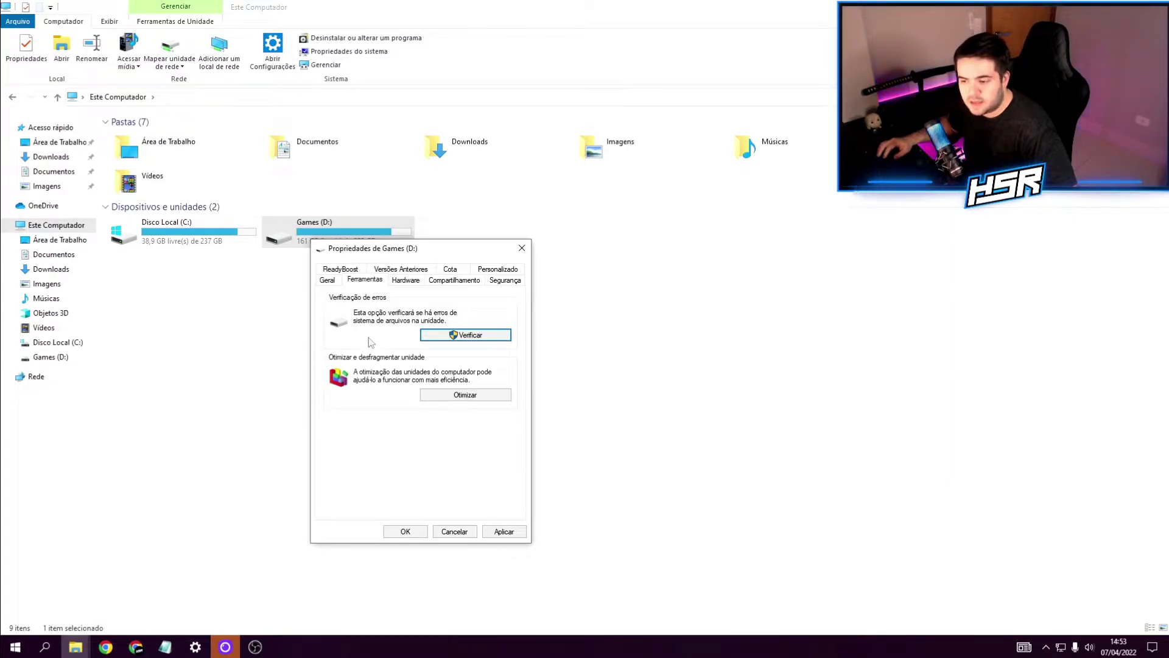
click(444, 338)
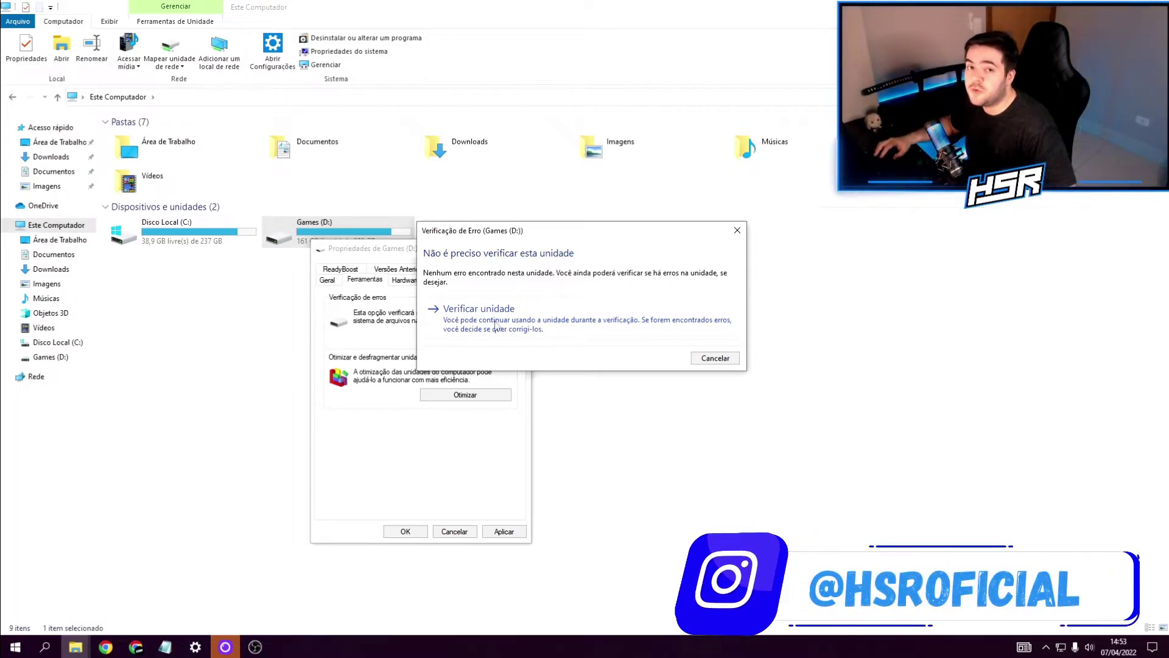
click(714, 358)
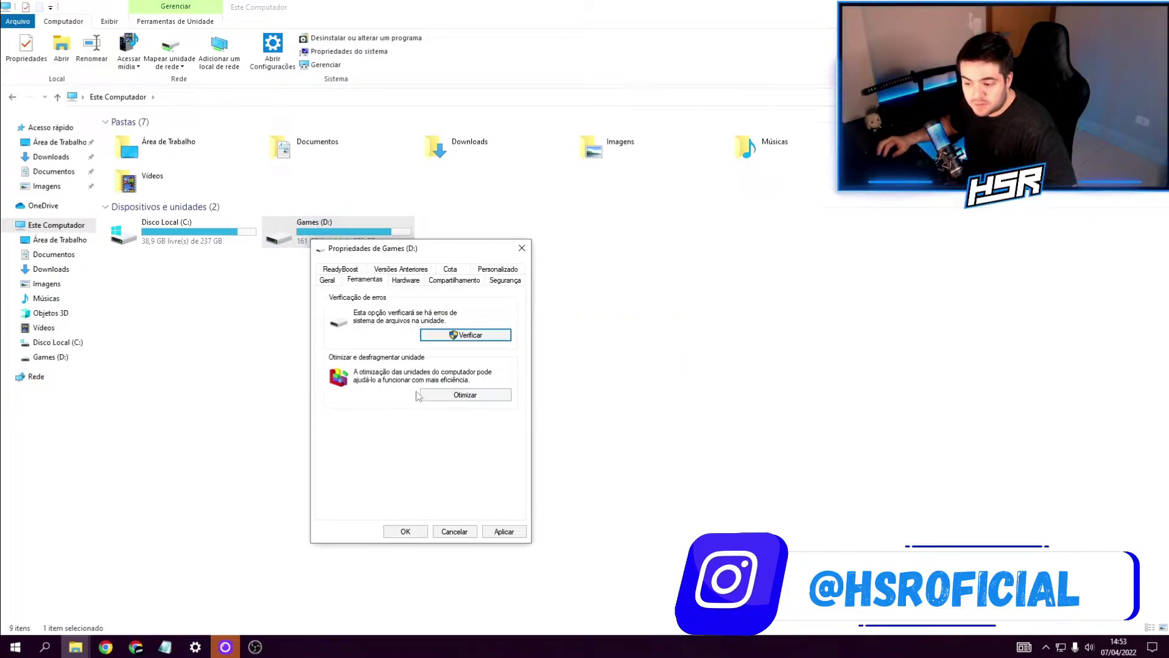
Open the drive optimization tool and optimize drive C:
click(466, 395)
drag(539, 188, 476, 253)
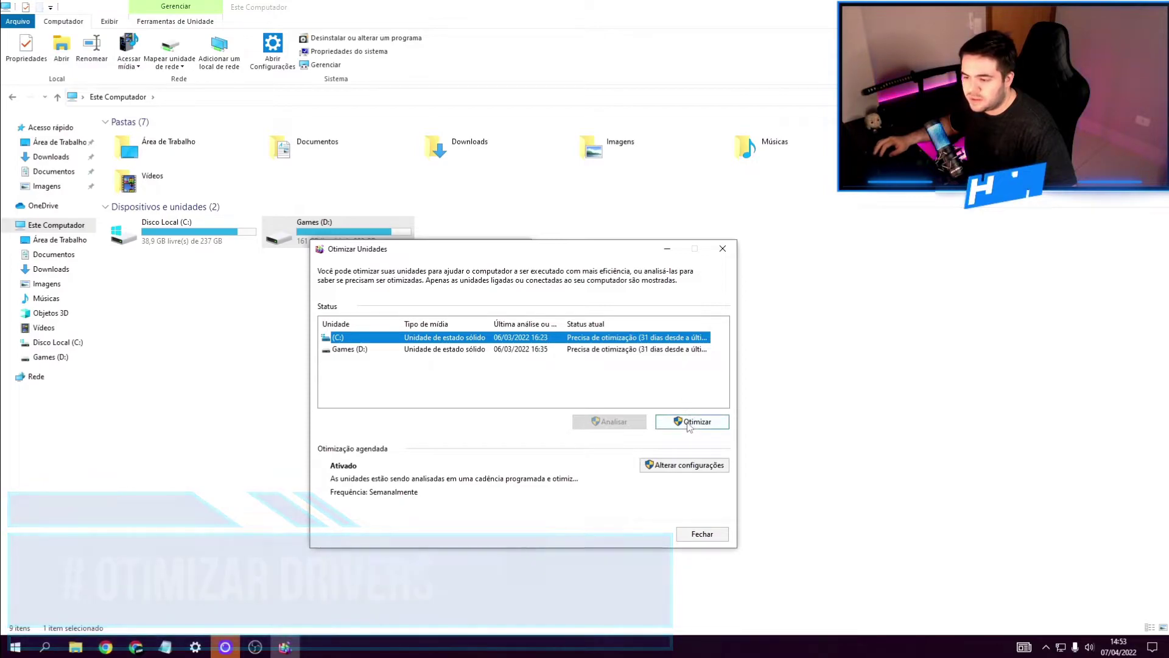
click(687, 421)
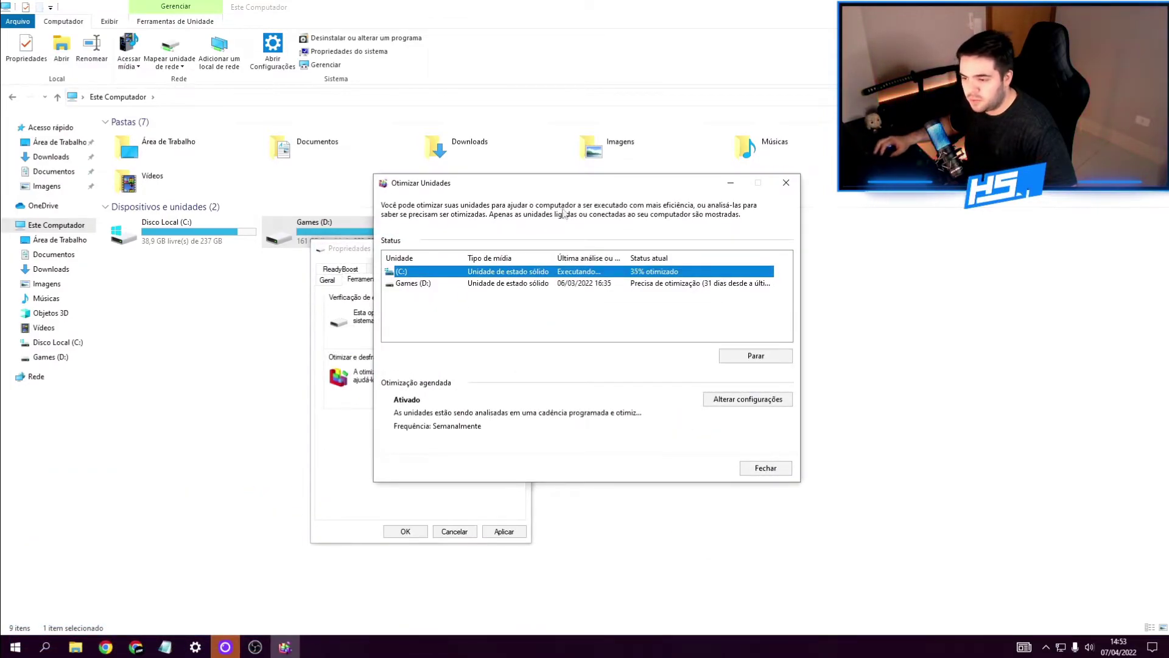
drag(582, 189, 534, 198)
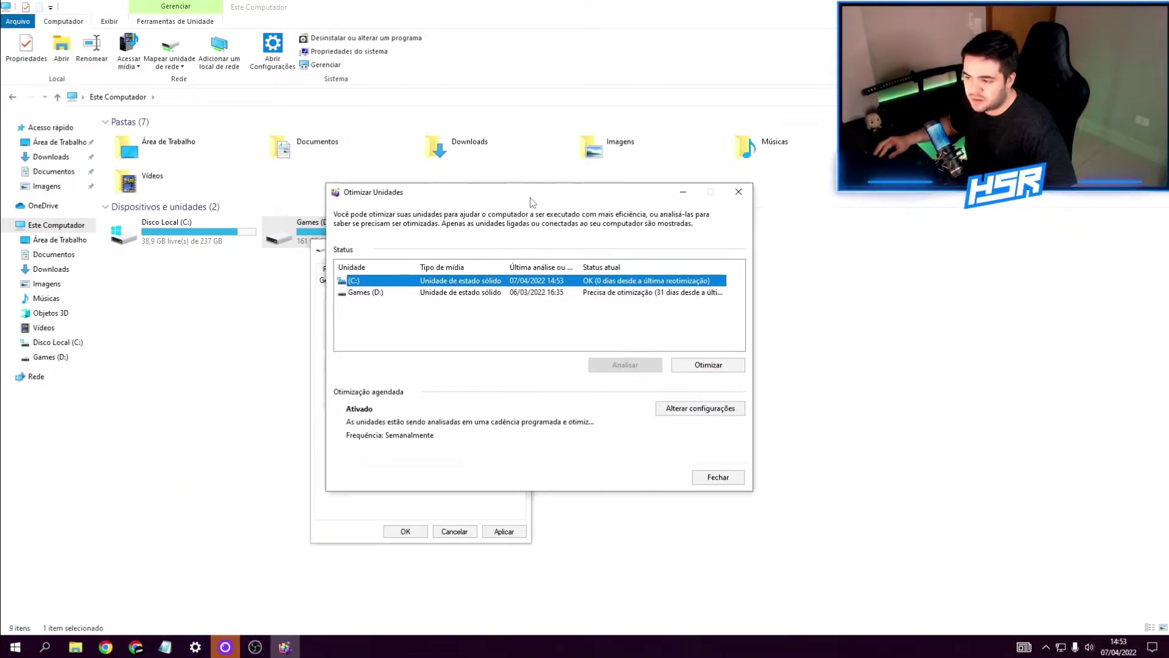
Optimize the Games (D:) drive and close the optimization tool
click(630, 293)
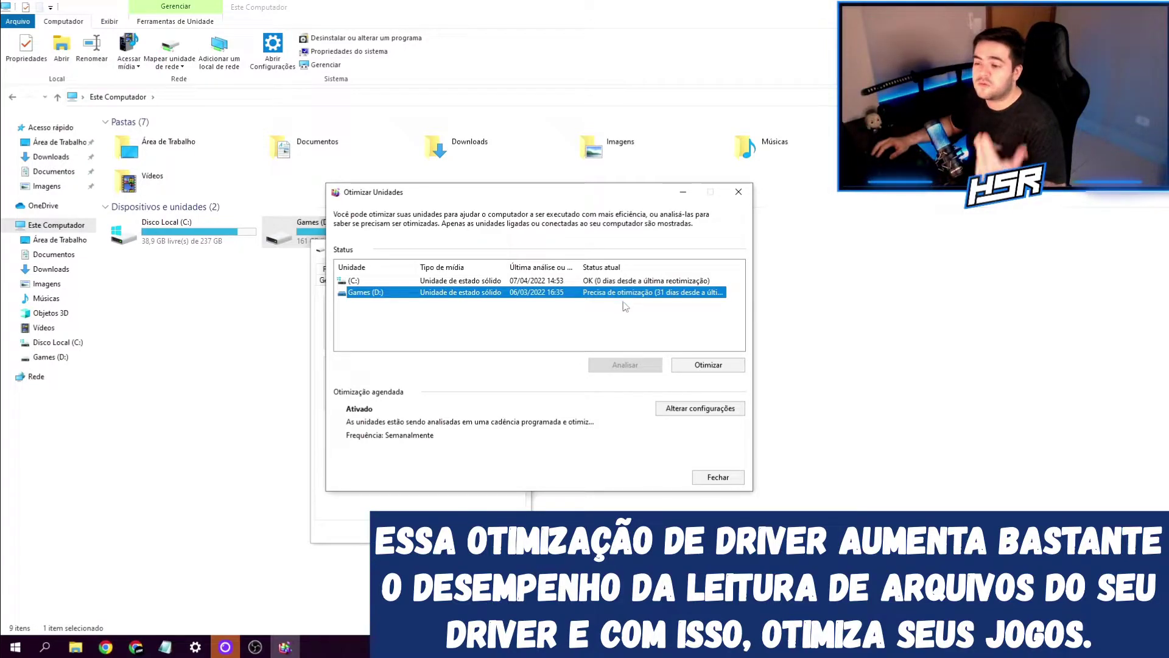
click(700, 365)
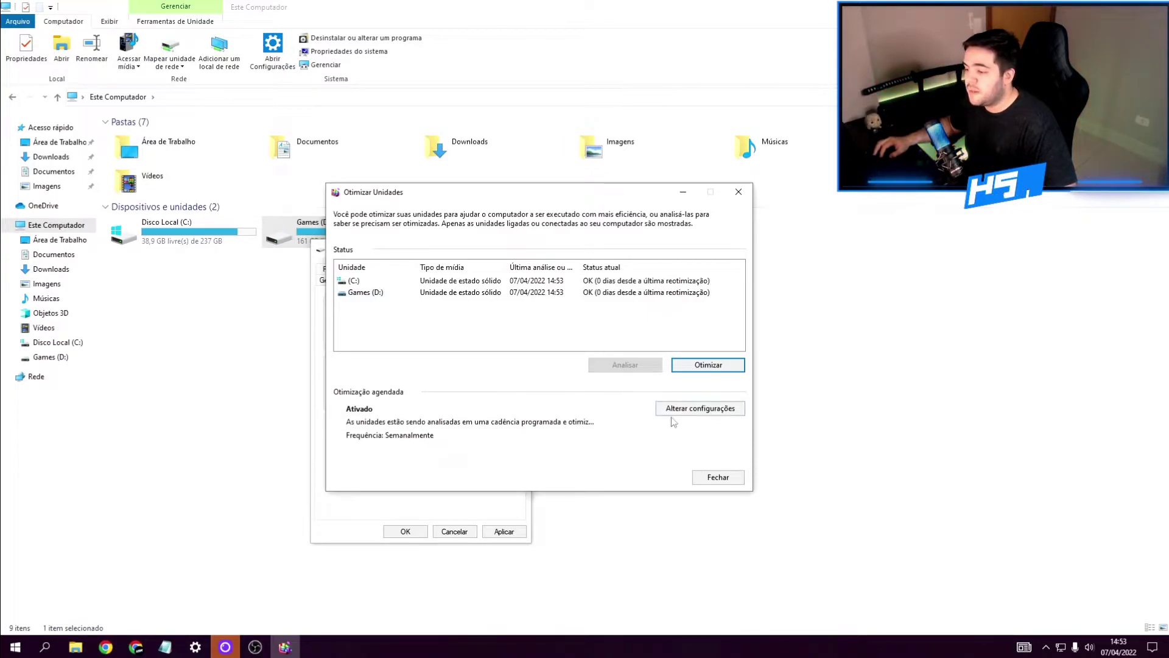
click(719, 478)
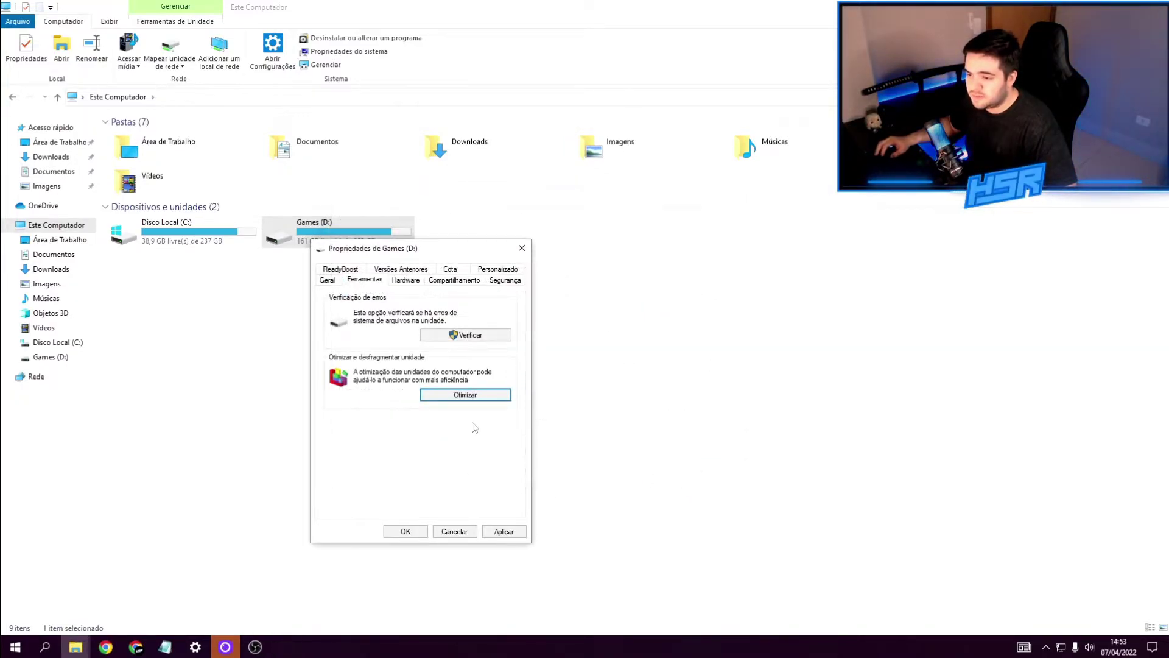
Close the Games (D:) properties and open the Windows Temp folder with the Run command TEMP
click(522, 250)
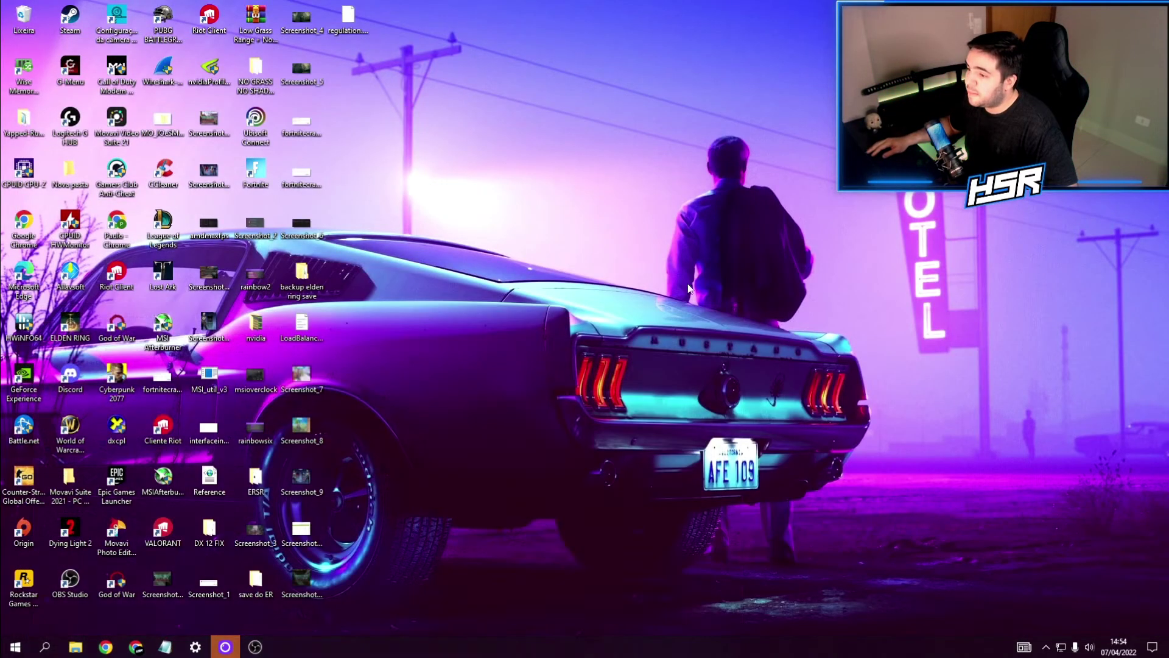
key(super+d)
click(18, 647)
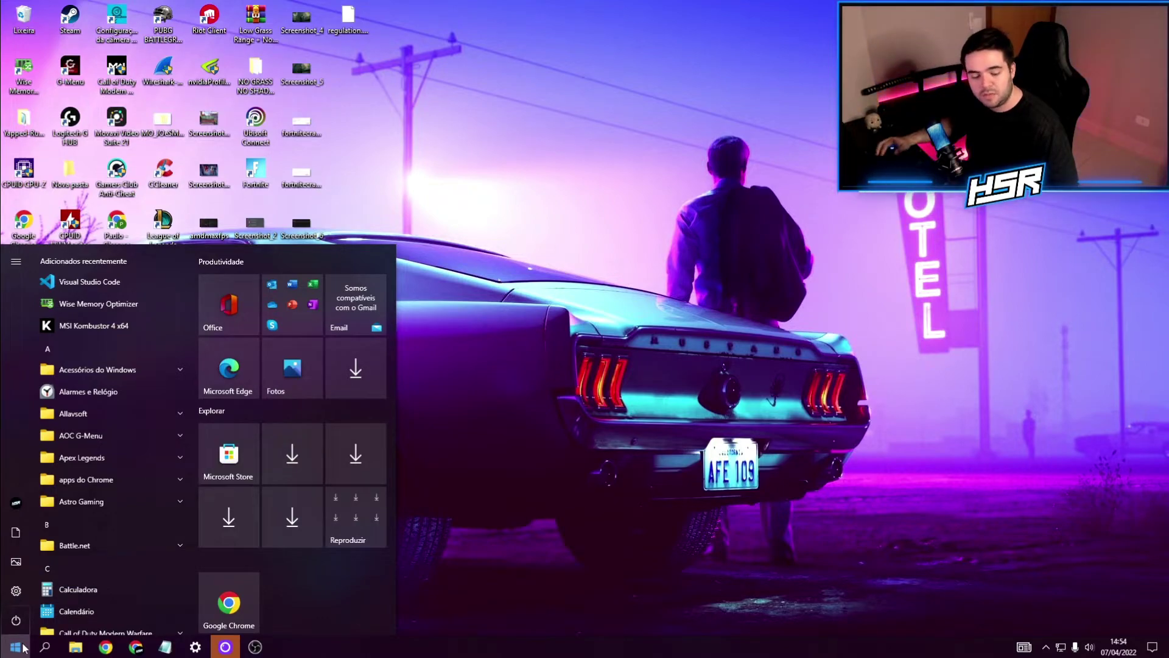
text(R)
key(Return)
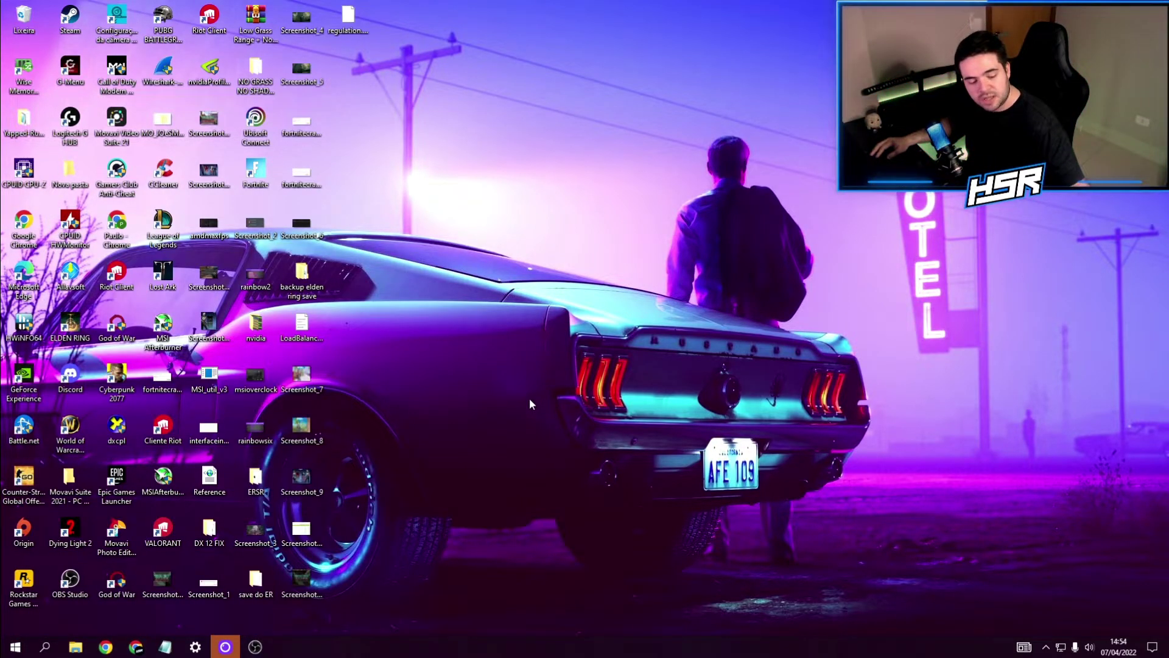
drag(164, 517, 514, 245)
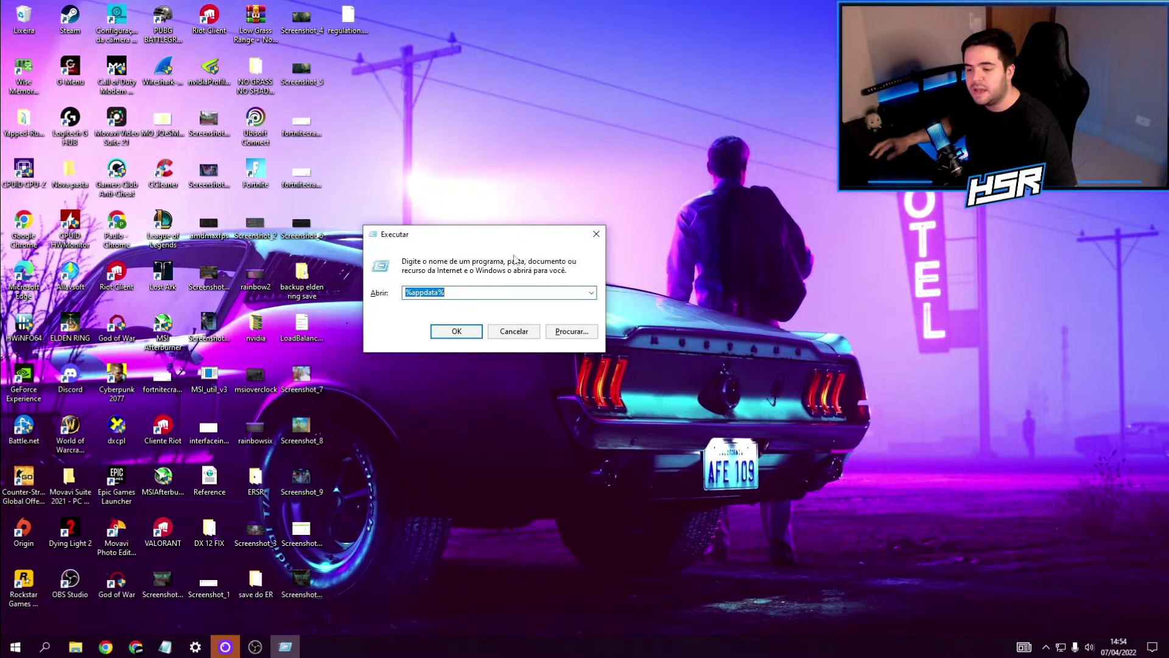
key(ctrl+a)
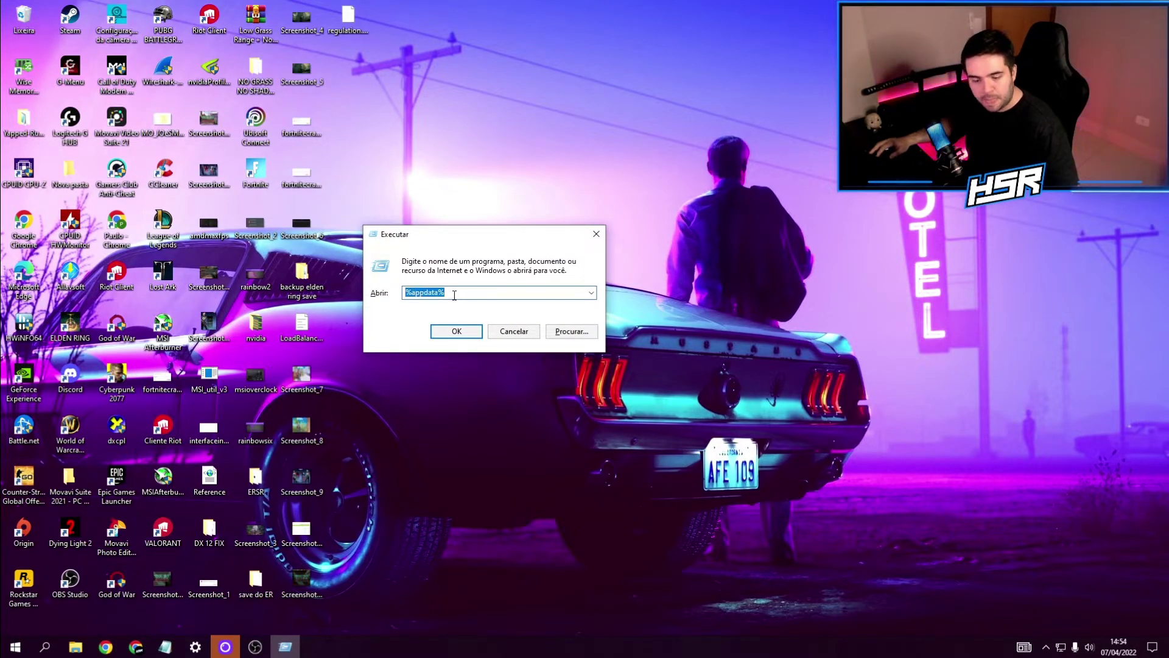
text(TEMP)
key(Return)
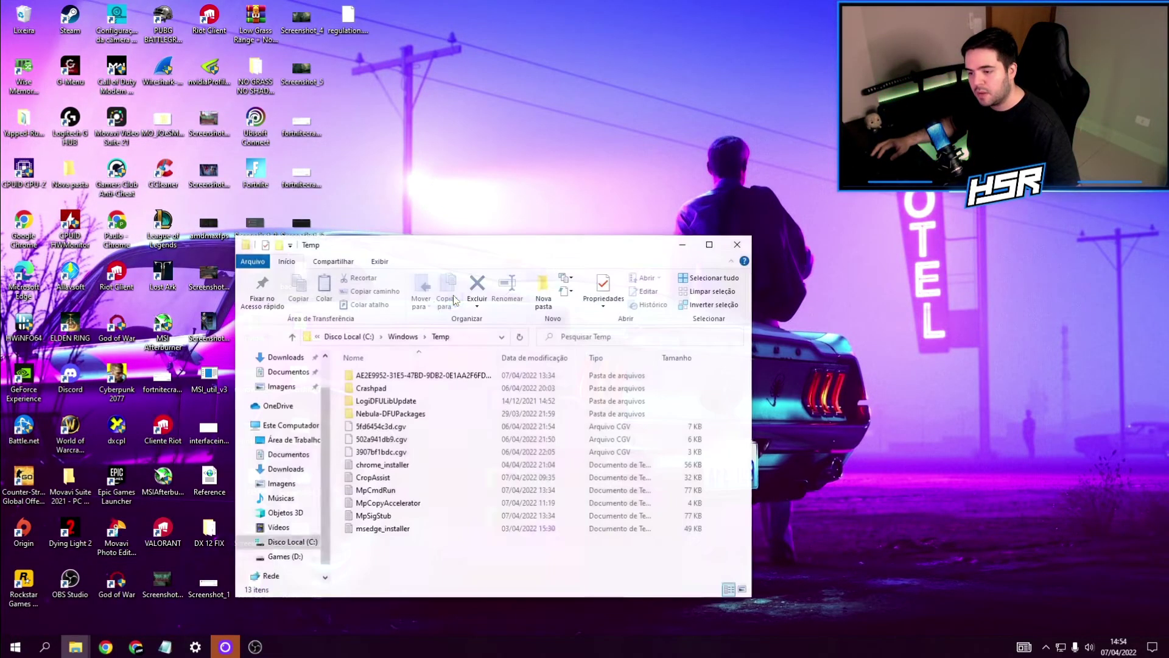
Delete everything in the Windows Temp folder, skipping all items in use, and close the folder
key(ctrl+a)
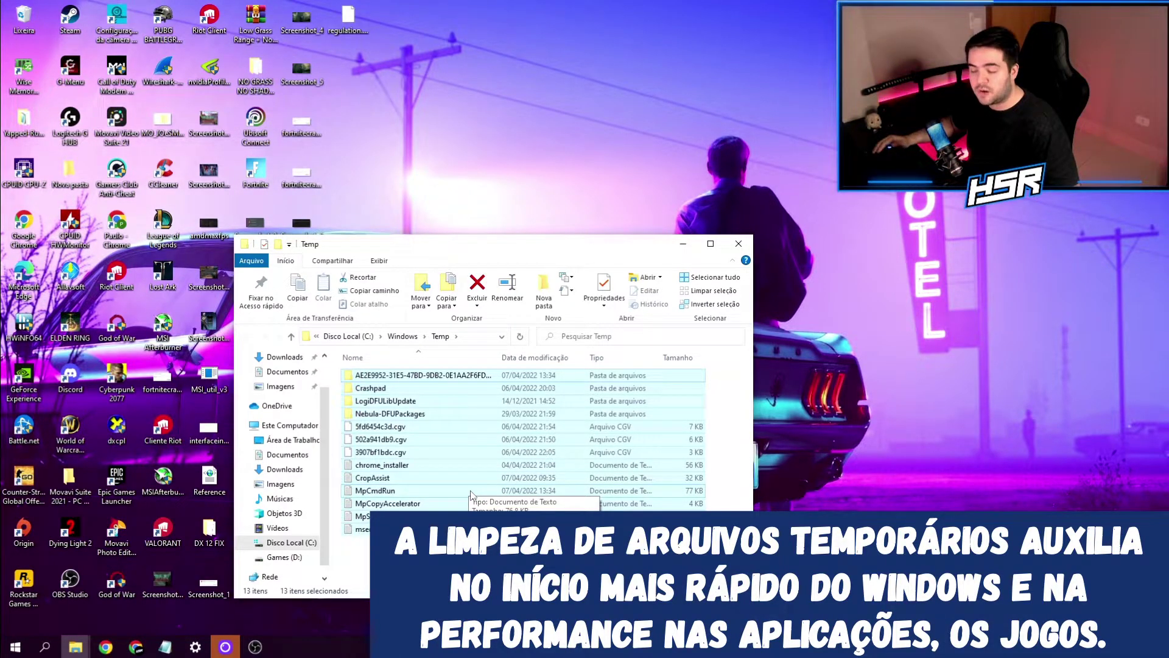
key(Delete)
click(226, 276)
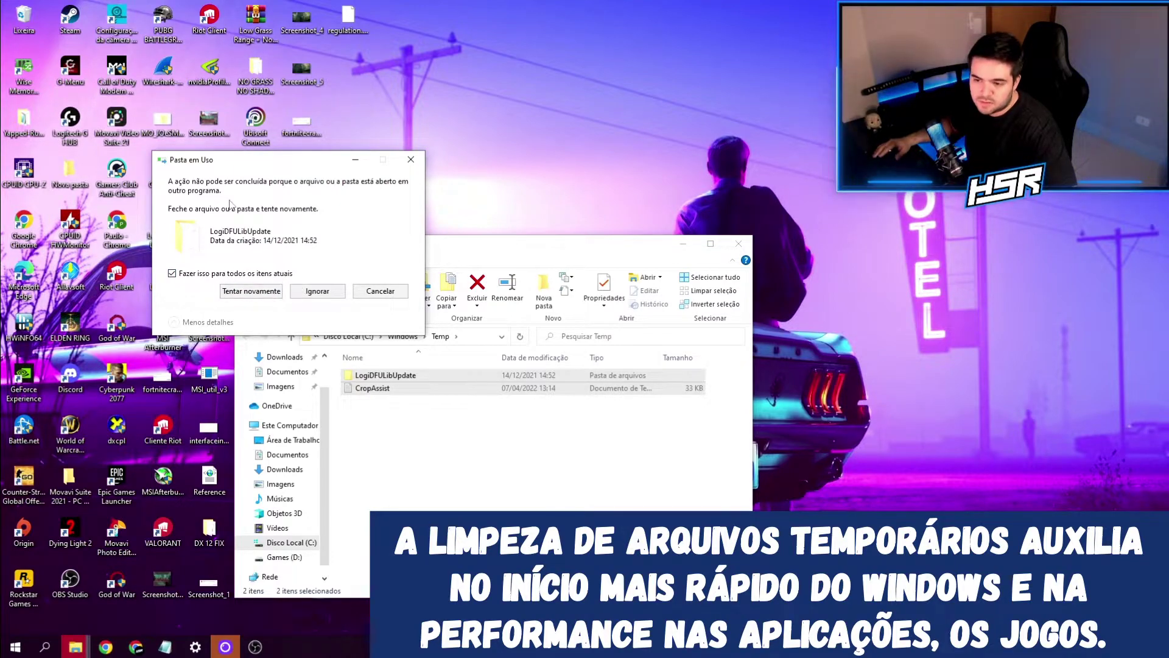
click(310, 294)
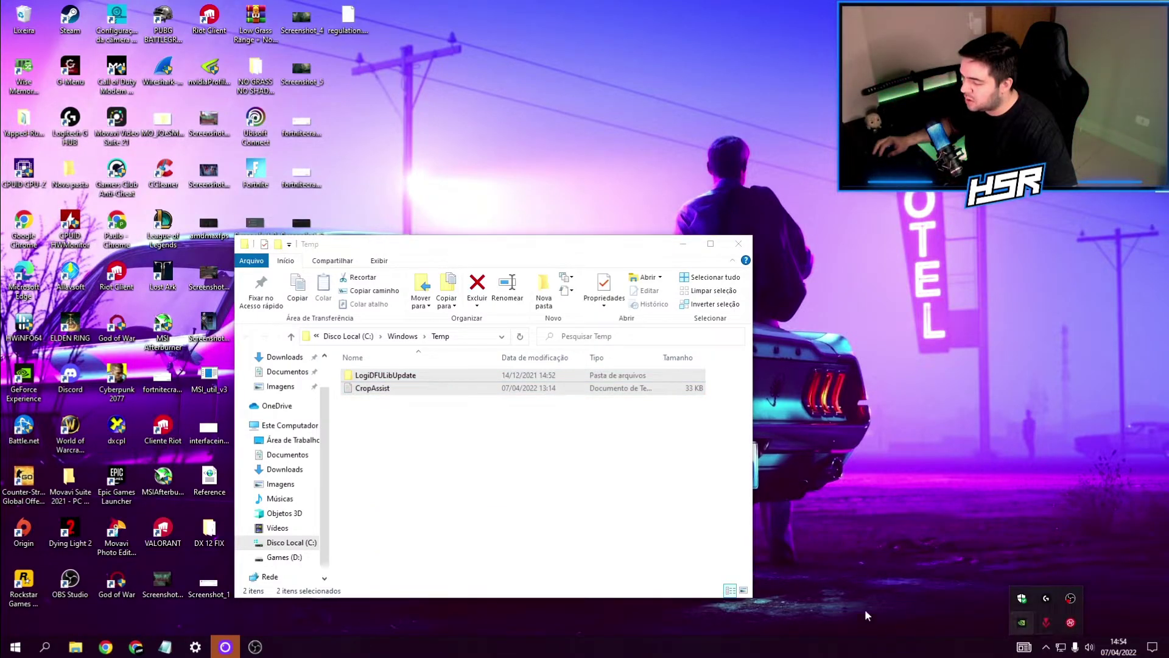
click(393, 468)
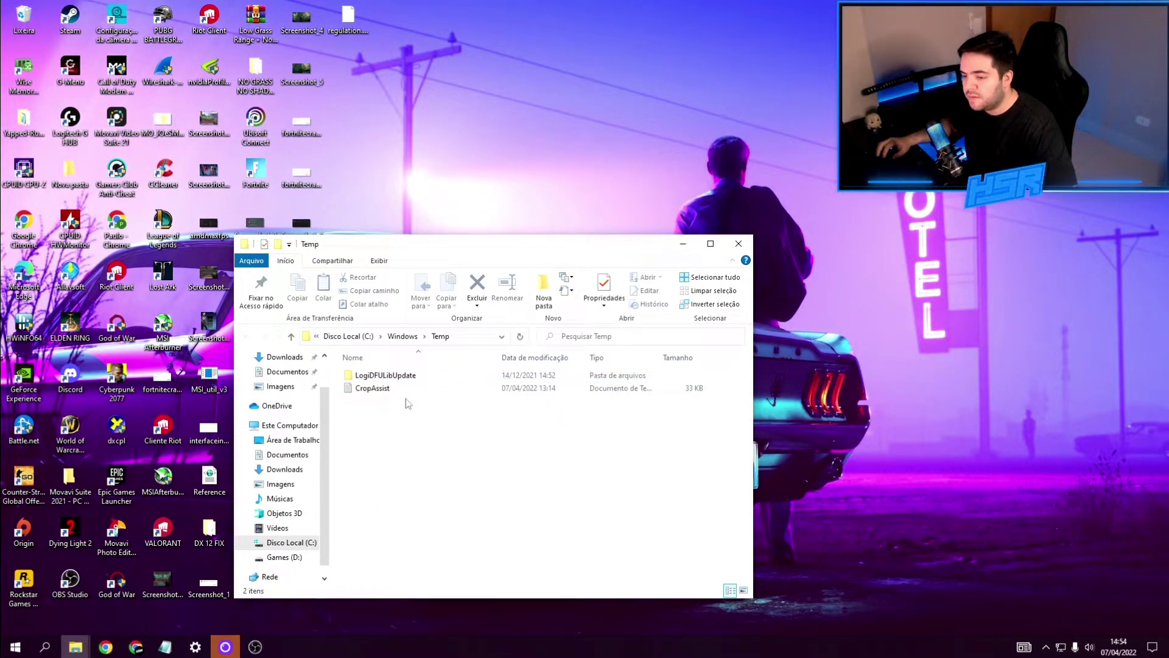
click(738, 244)
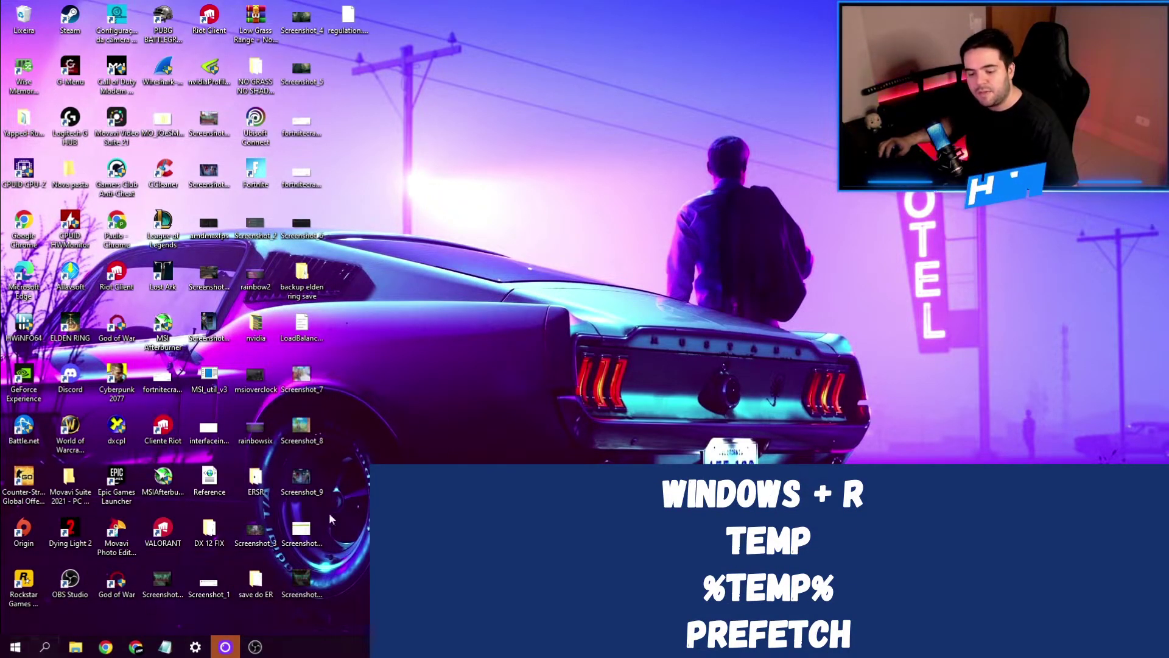
Open the user's local temporary files folder with the Run command %temp%
key(super+r)
text(temp)
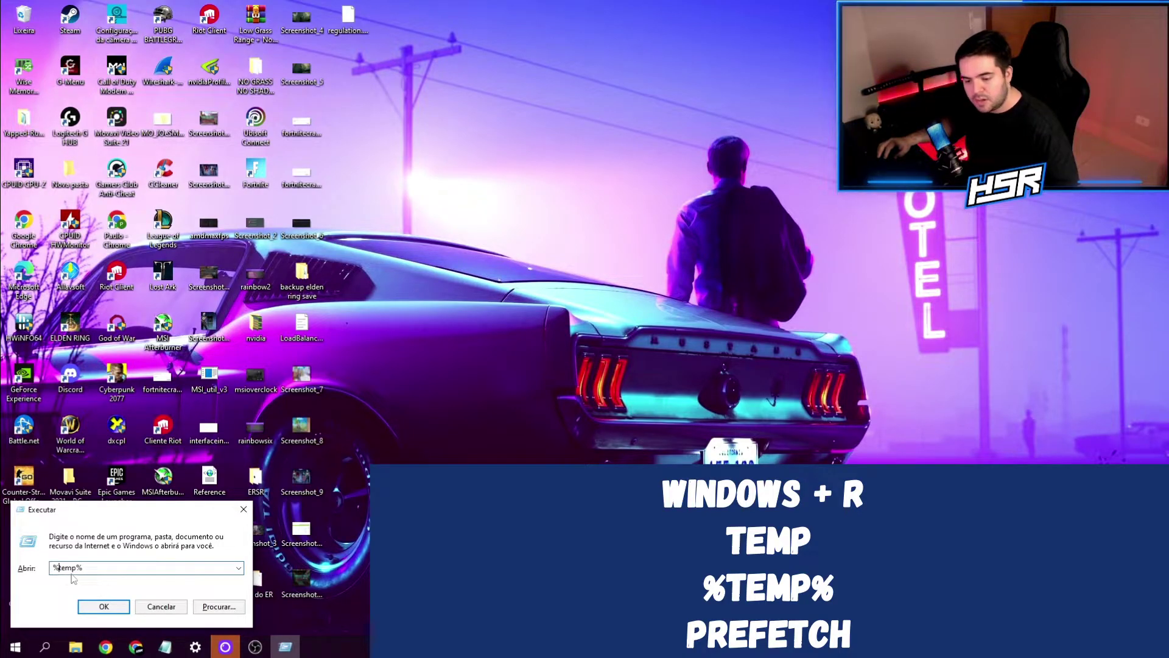
click(104, 607)
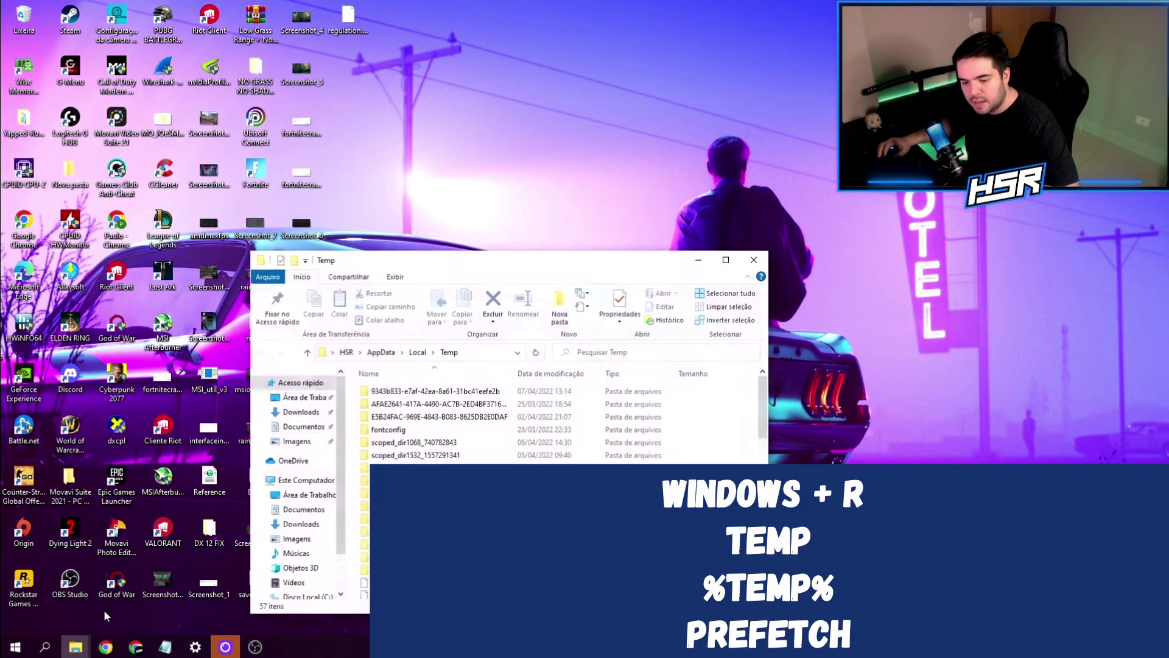
Delete everything in the AppData Local Temp folder, skipping the items in use, and close the folder
click(447, 457)
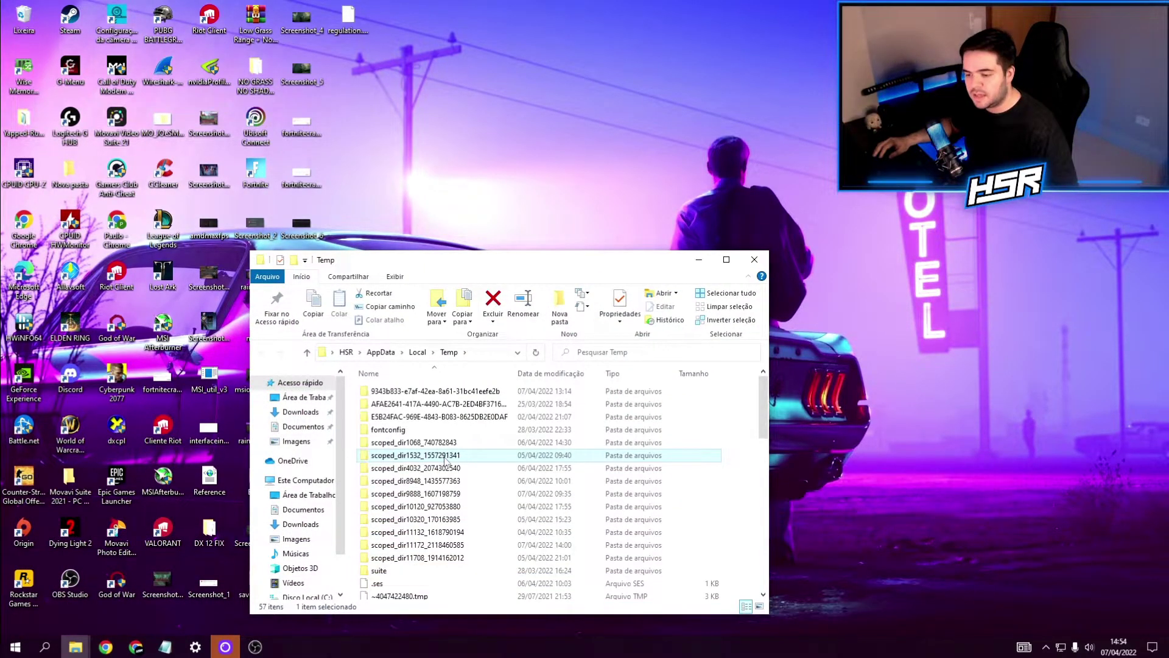
key(ctrl+a)
key(Delete)
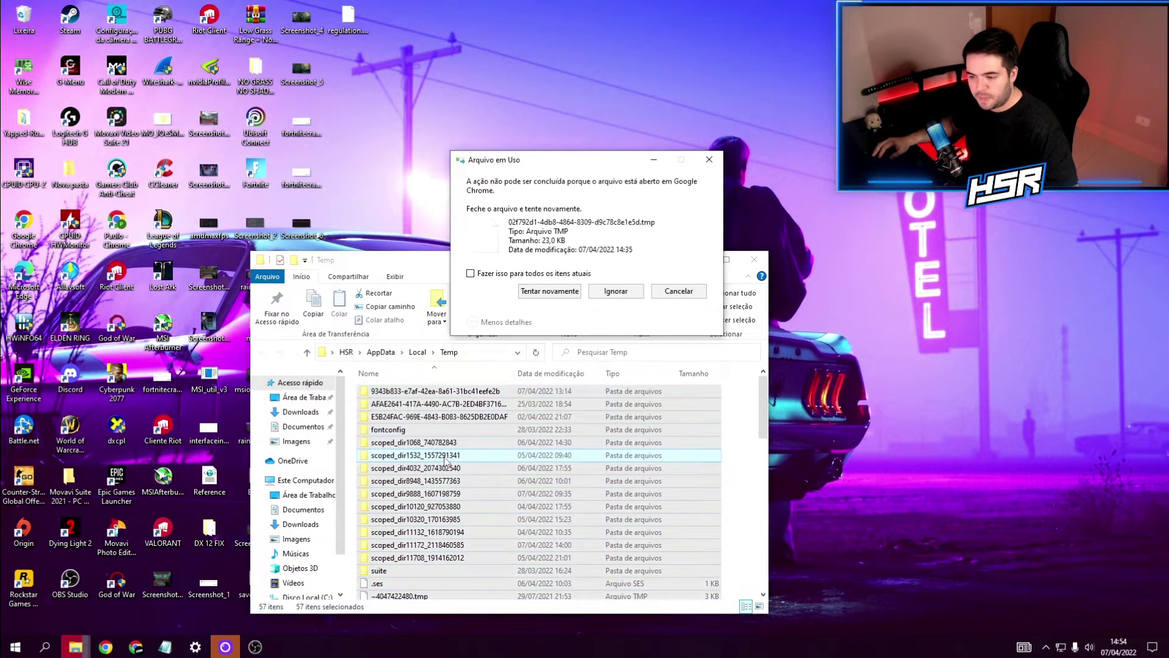
click(608, 293)
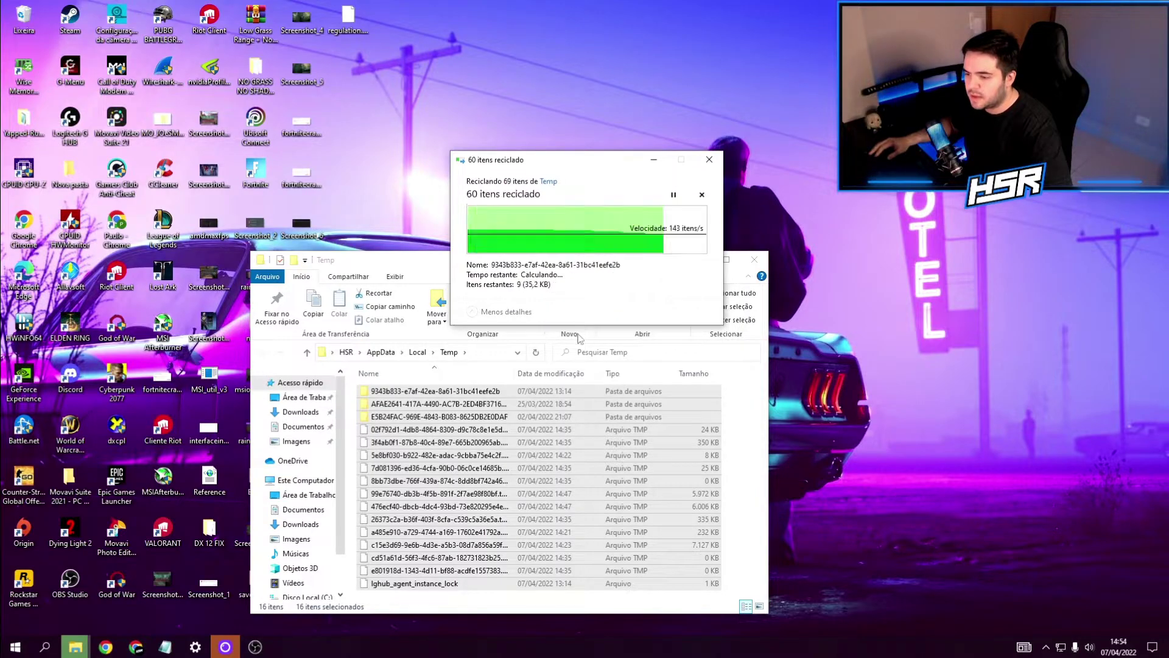
click(615, 292)
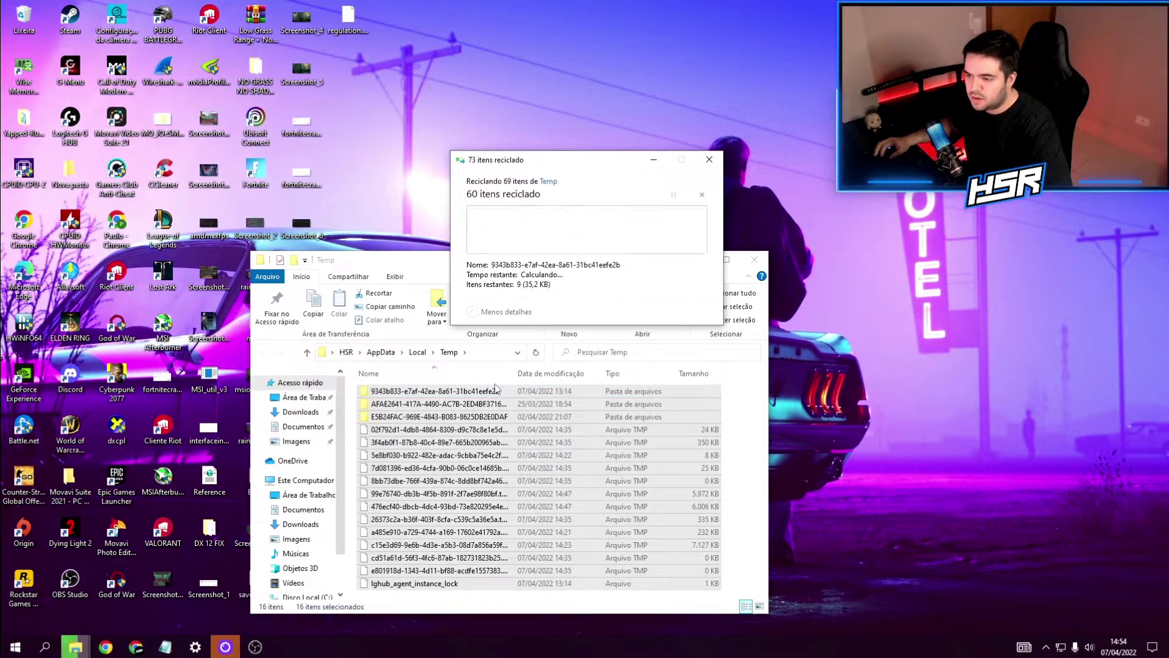
click(750, 443)
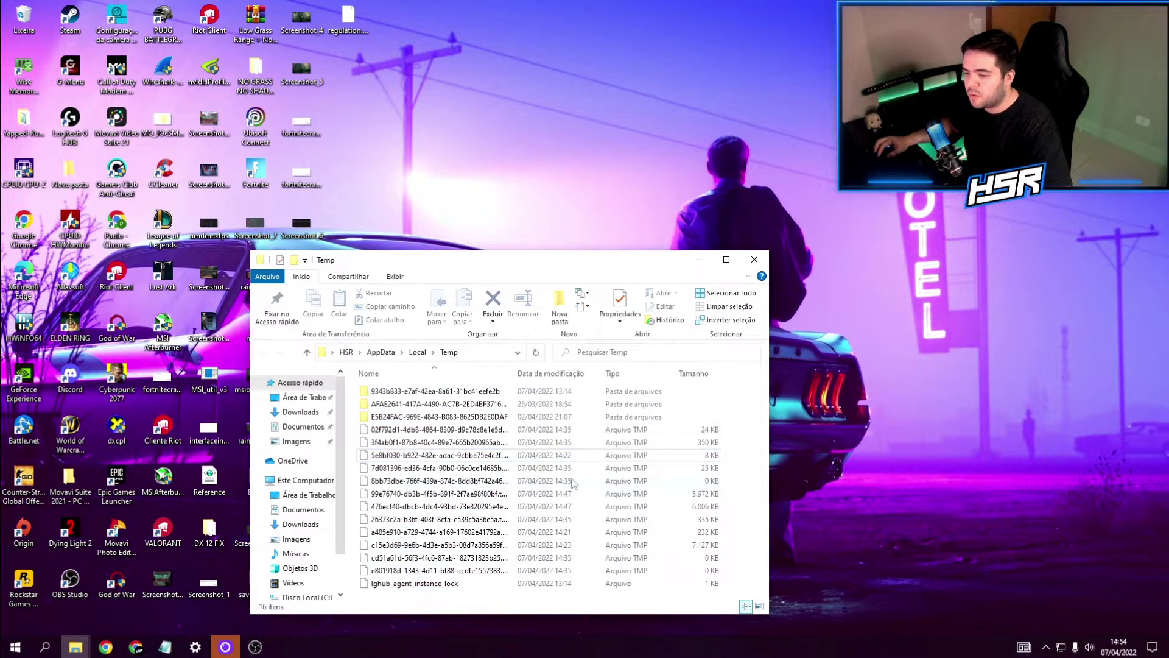
click(759, 263)
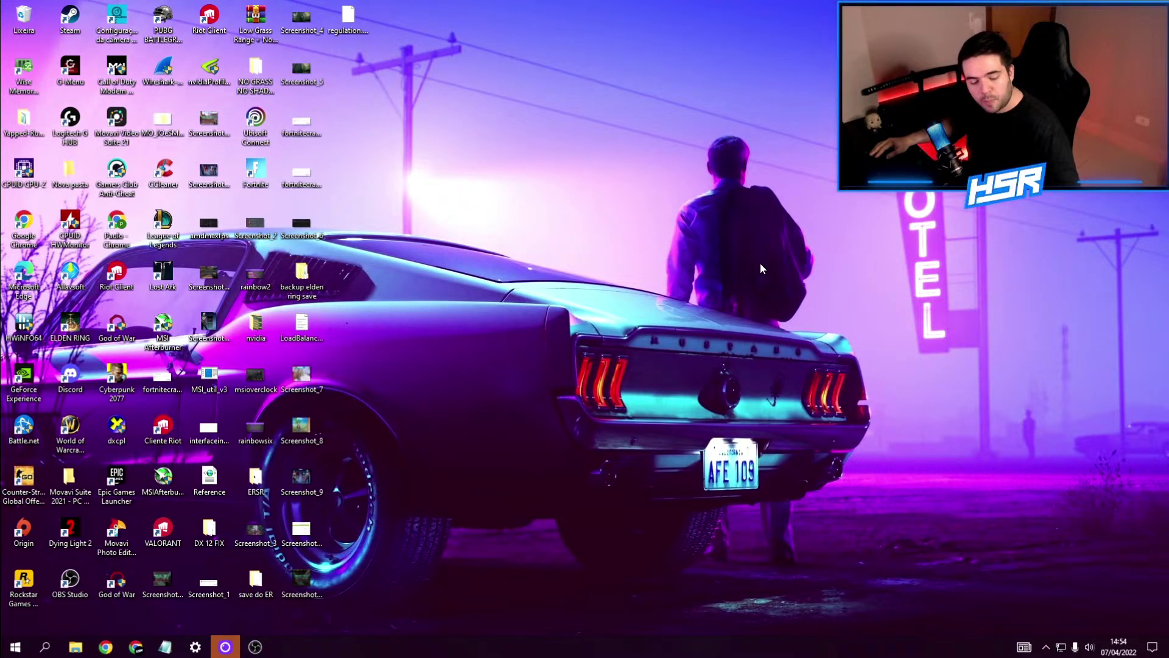
Open the Windows Prefetch folder with the Run command prefetch, delete the ResPriHMStaticDb.ebd file and close the folder
key(super+r)
text(p)
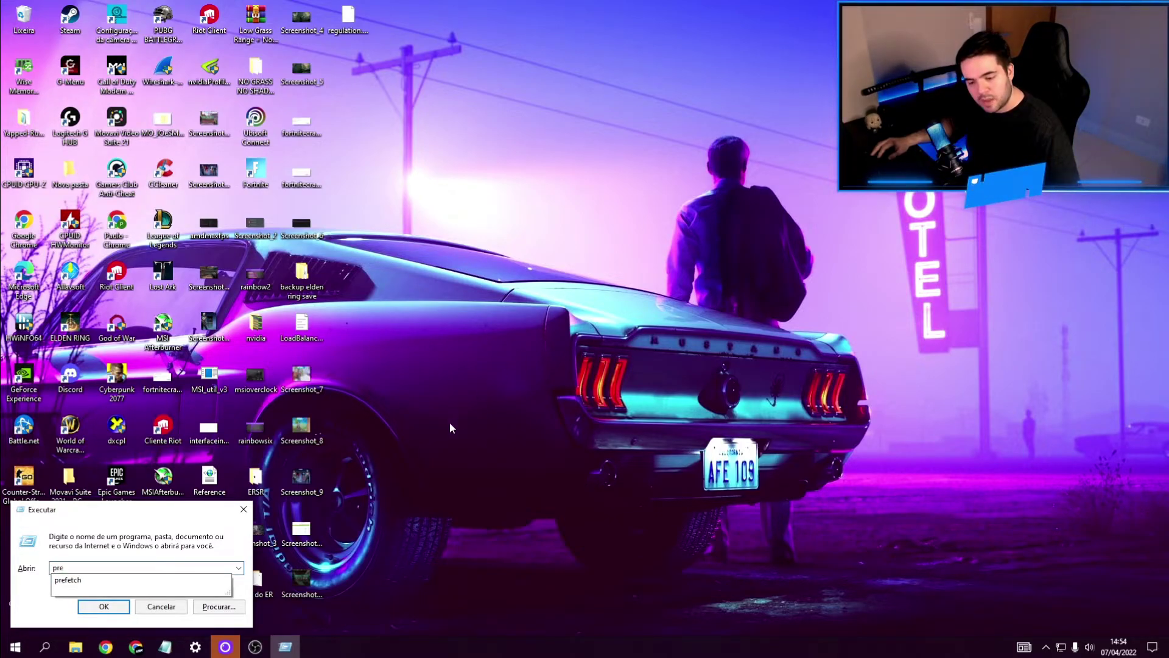
click(74, 582)
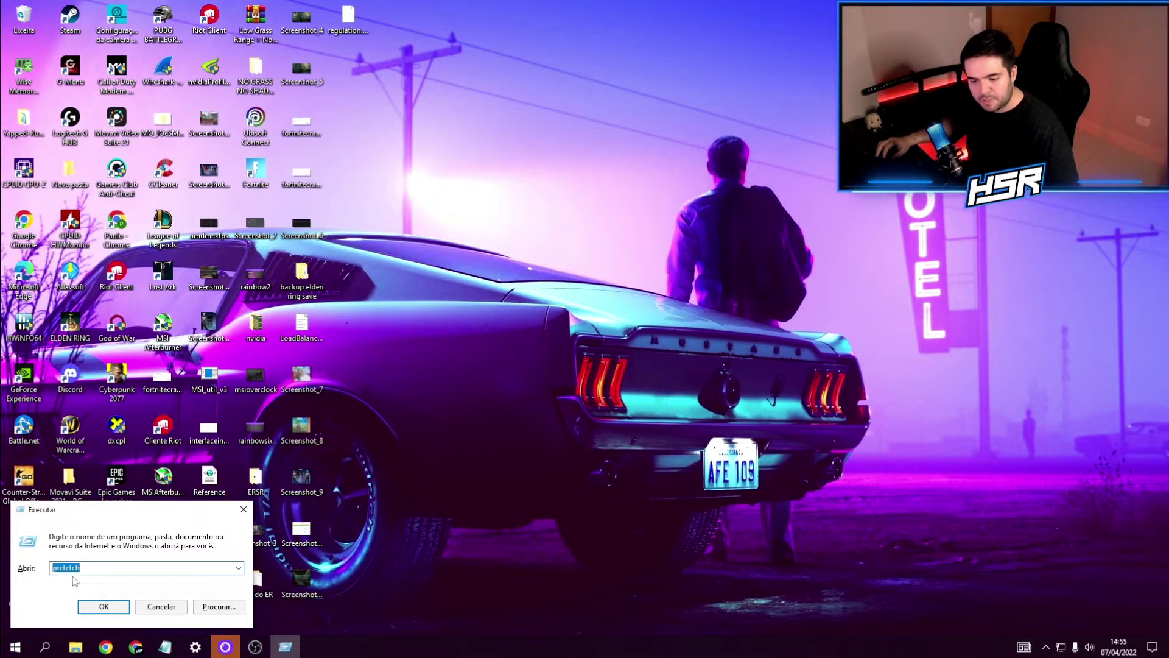
click(104, 606)
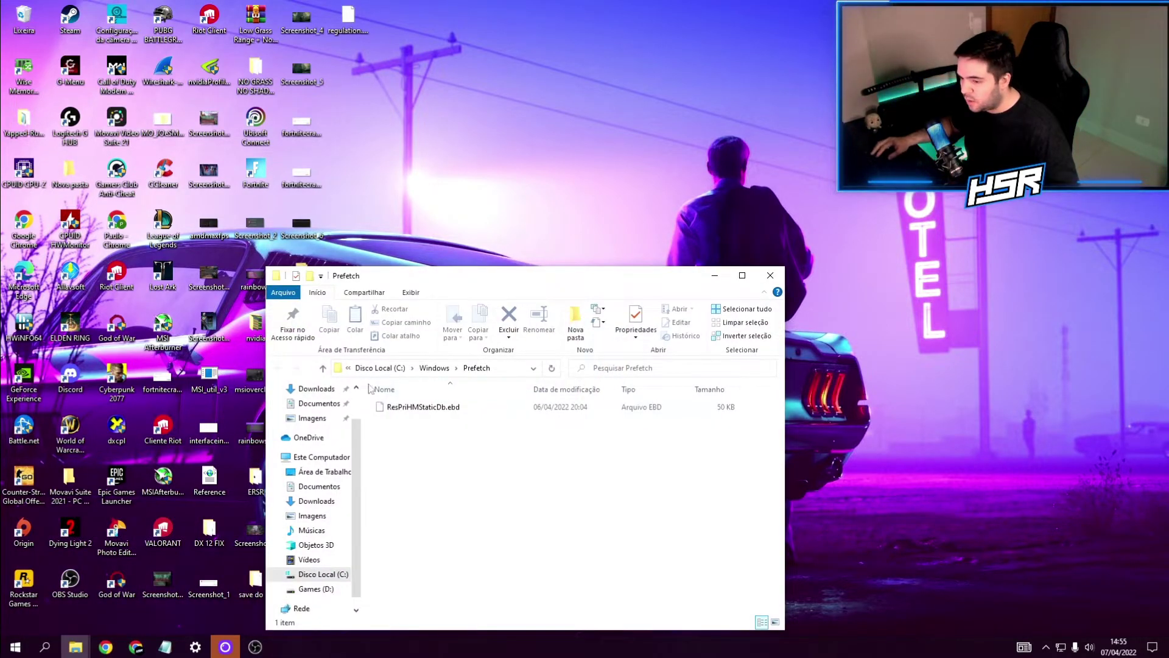
click(434, 412)
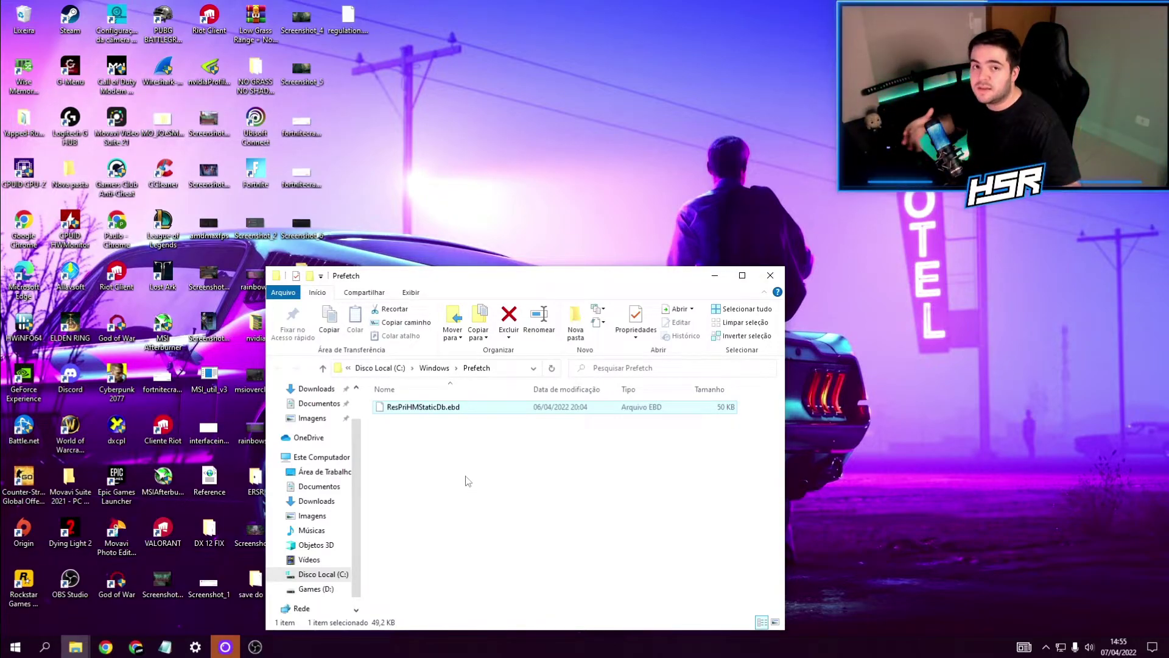
key(Delete)
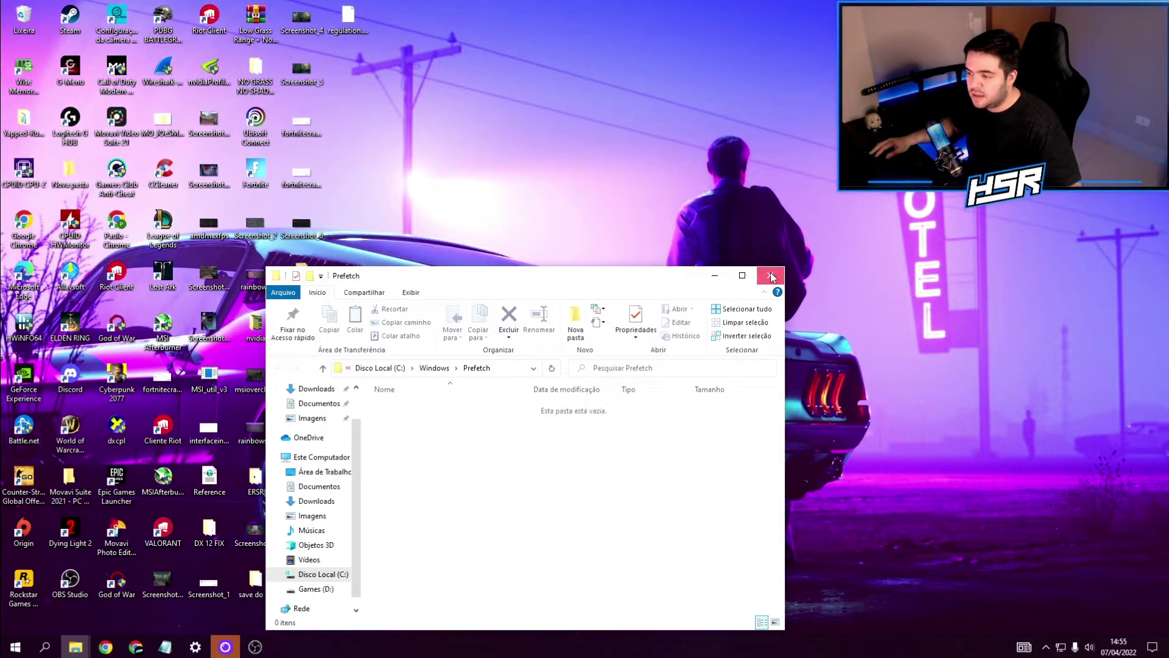
click(771, 275)
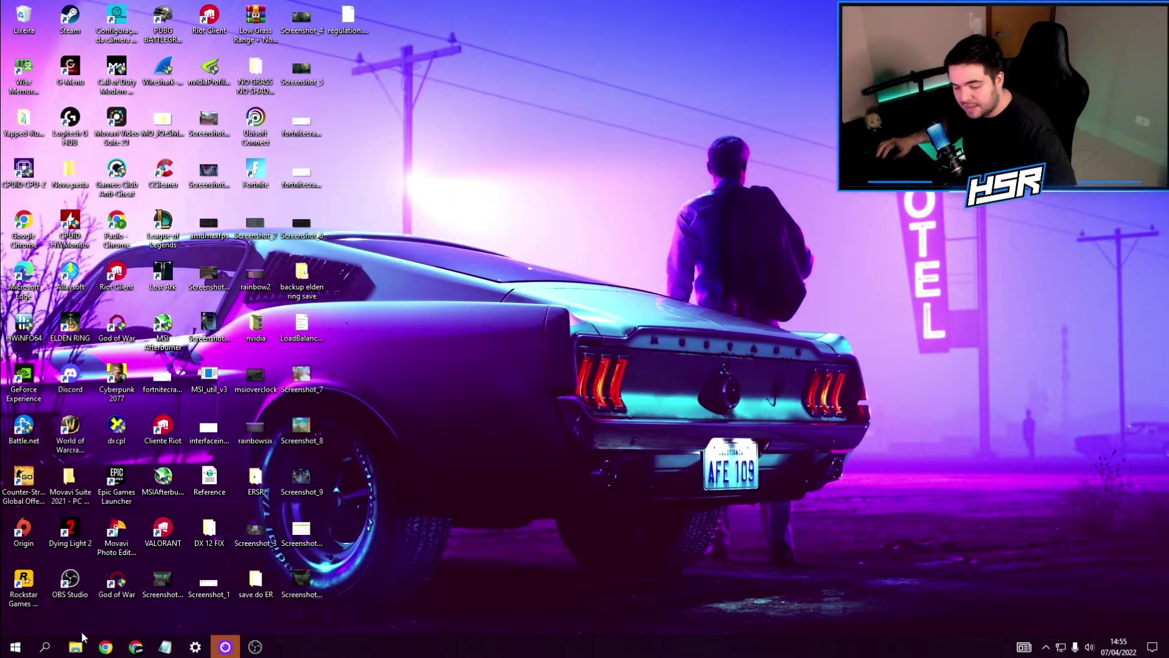
Open the Windows storage settings and turn on Storage Sense (Sensor de Armazenamento)
click(23, 650)
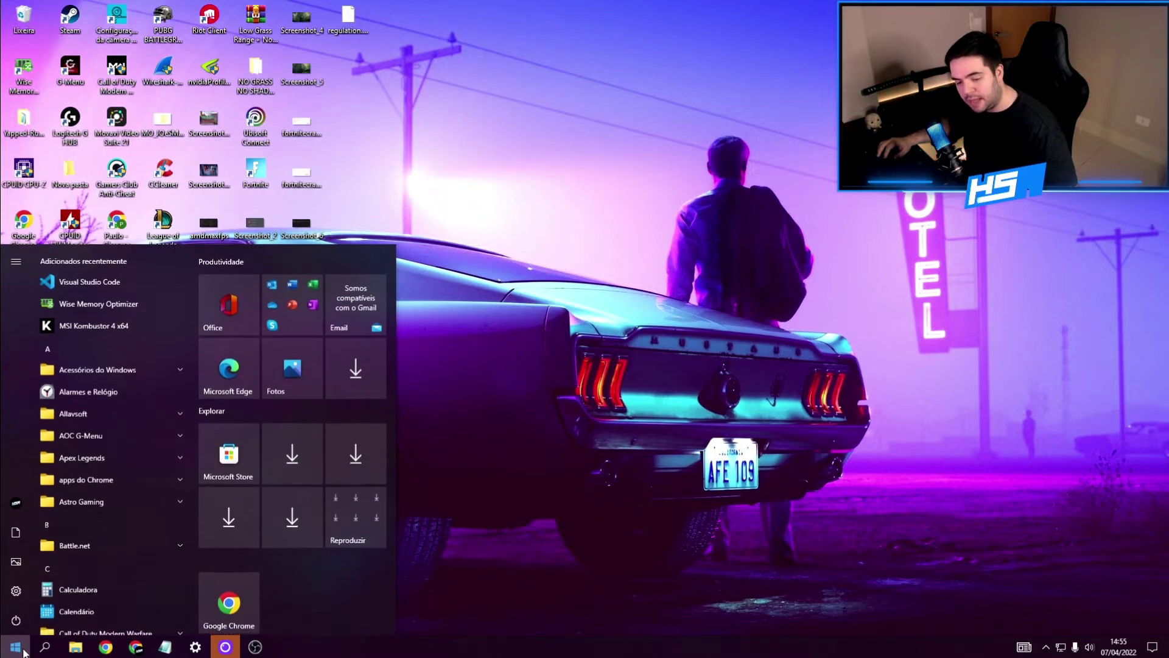
text(arma)
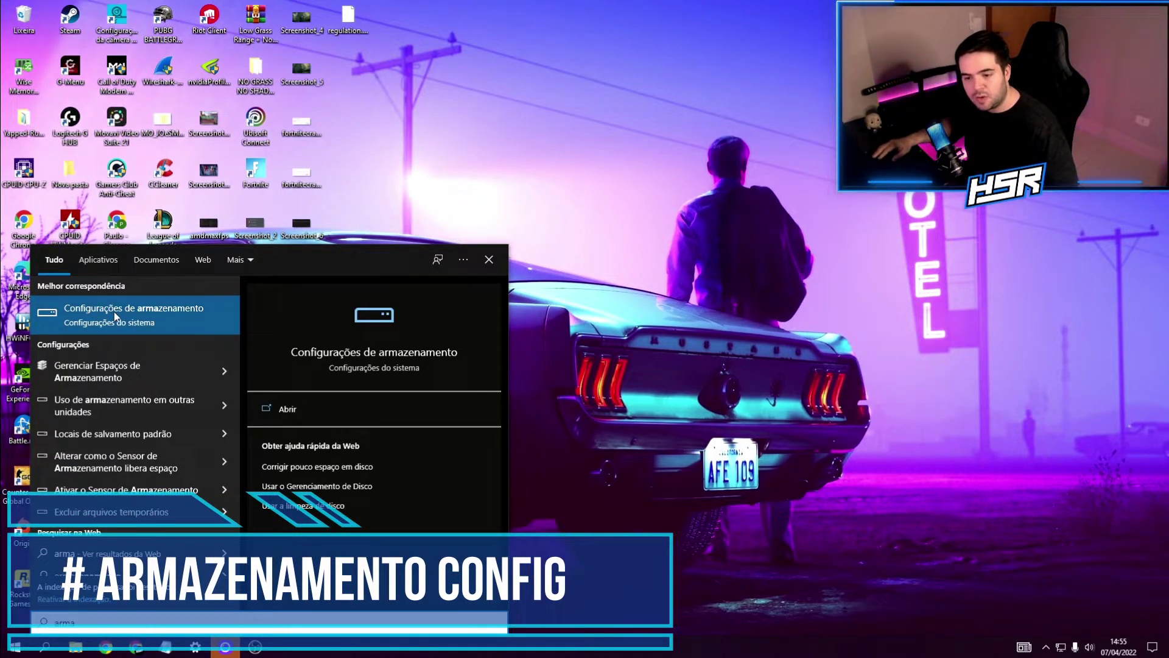
click(115, 316)
drag(539, 192, 503, 123)
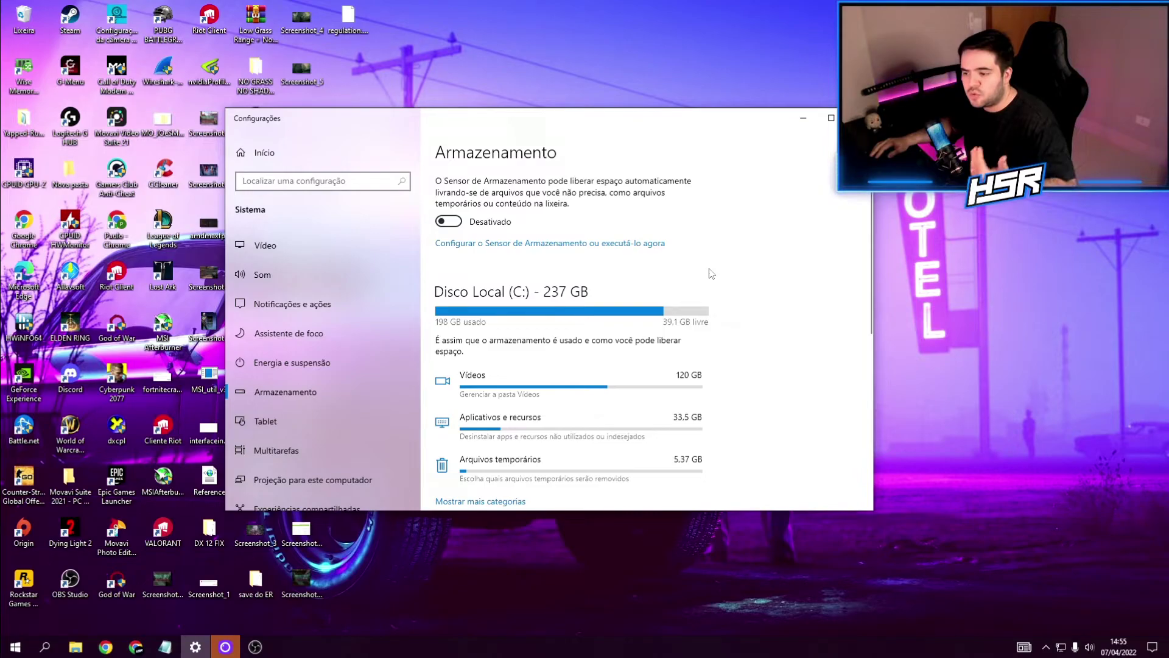
scroll(708, 269, down, 2)
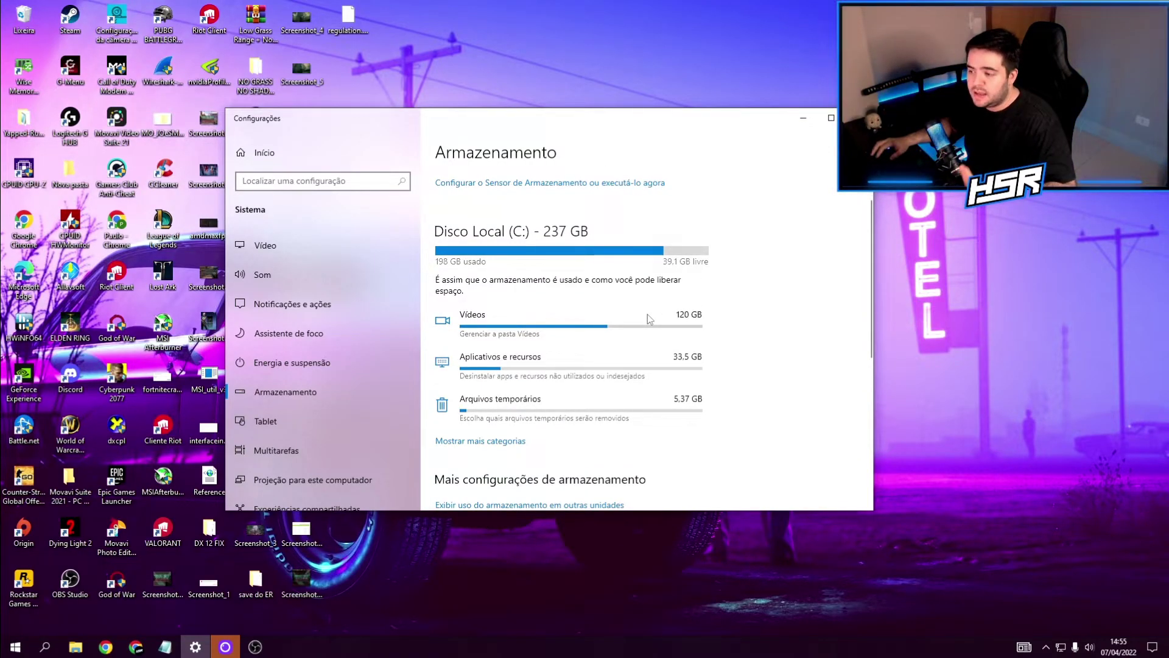
scroll(670, 308, up, 2)
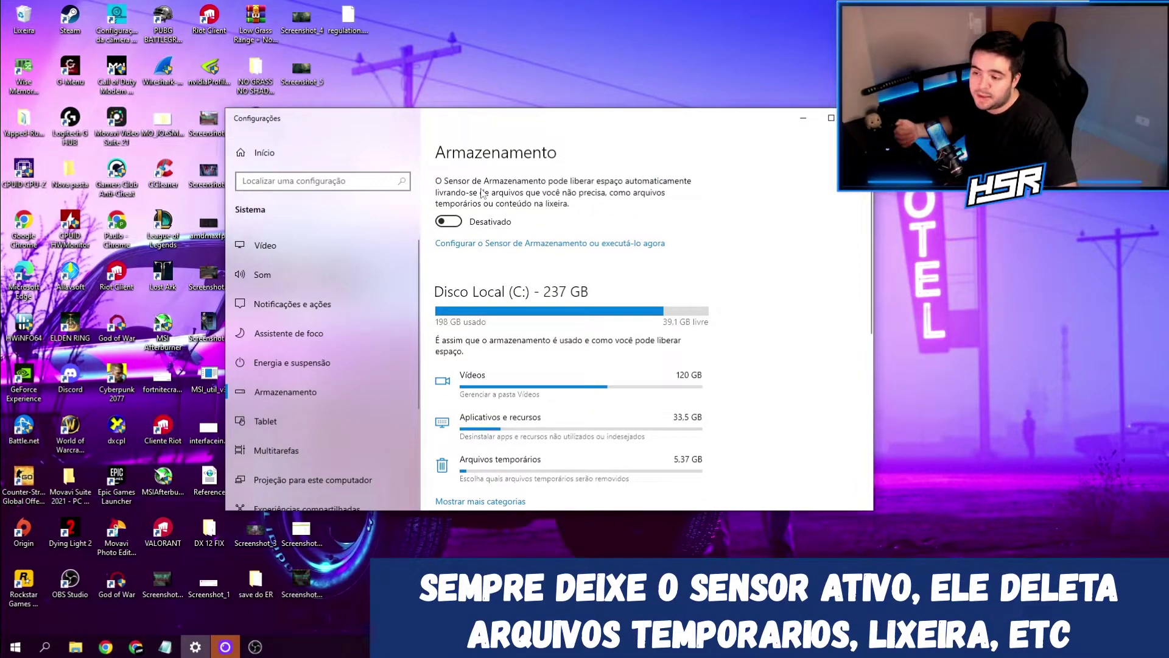
click(451, 222)
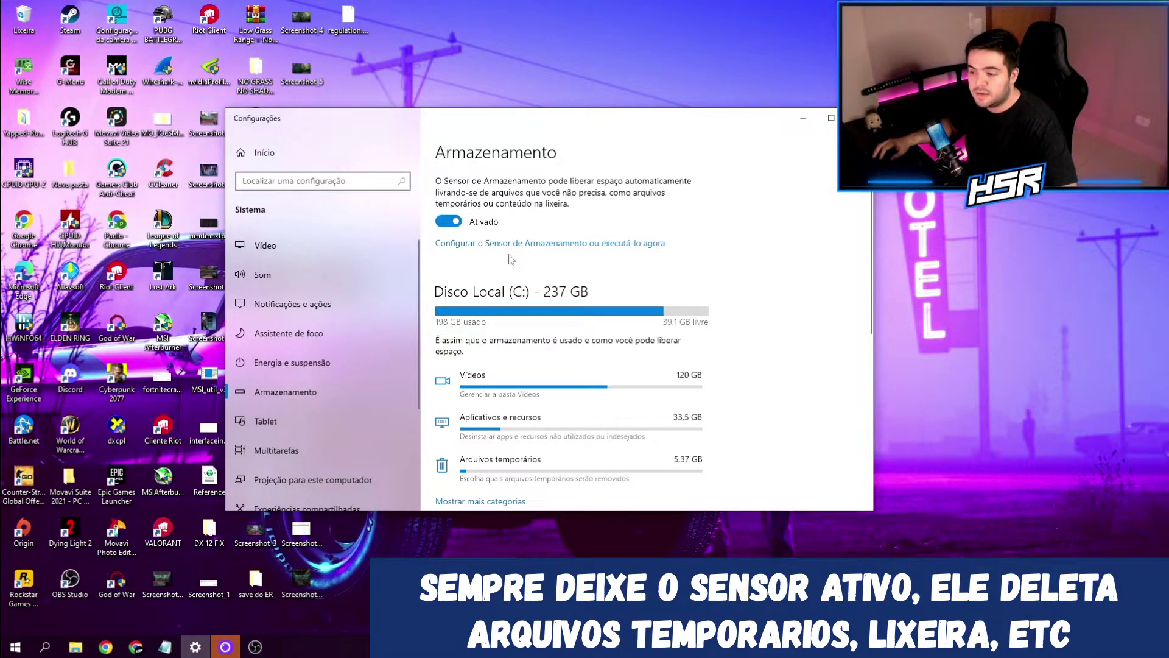
In the Storage Sense configuration, set Recycle Bin files to delete after 14 days and review the remaining cleanup options
click(515, 244)
scroll(424, 397, down, 2)
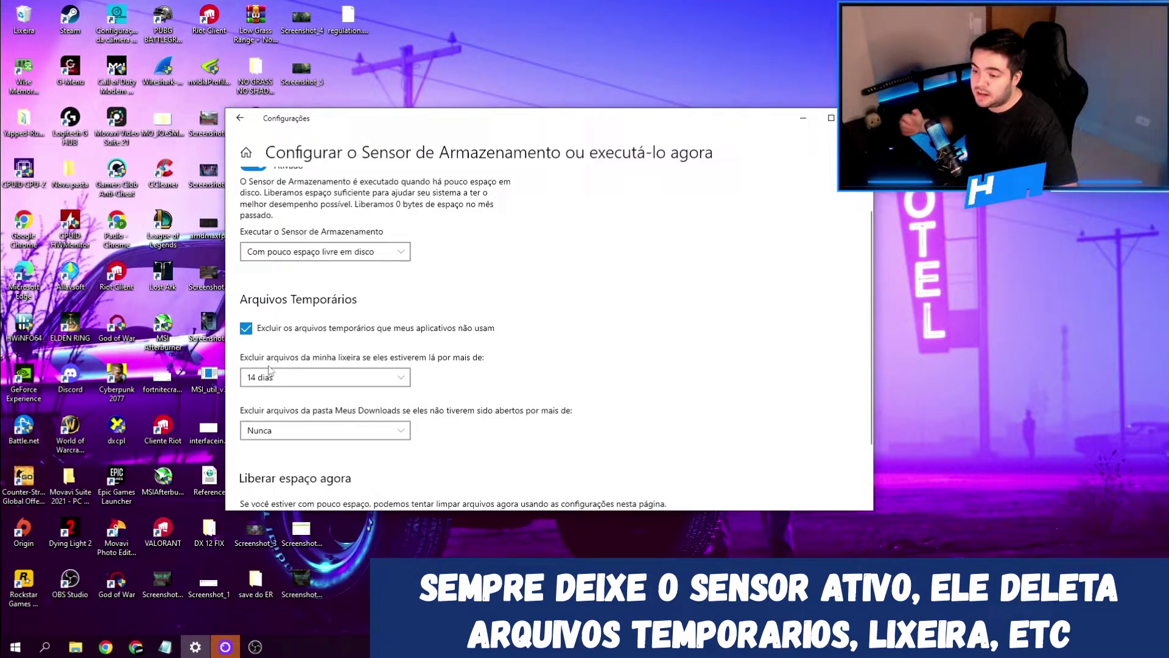
click(274, 377)
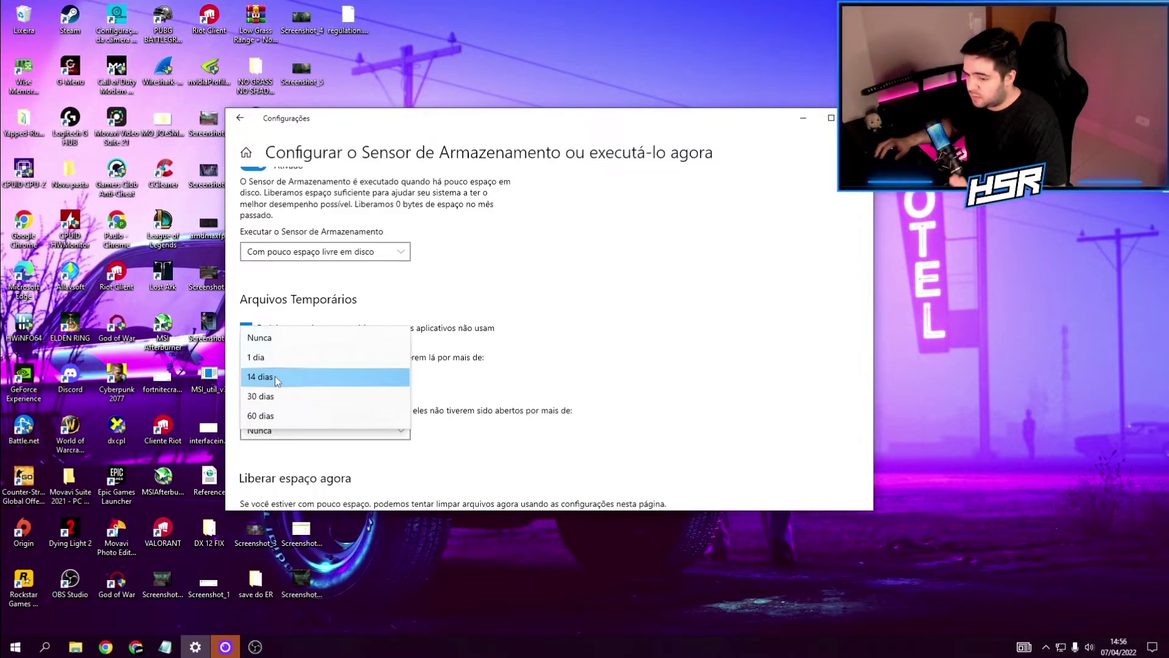
click(275, 379)
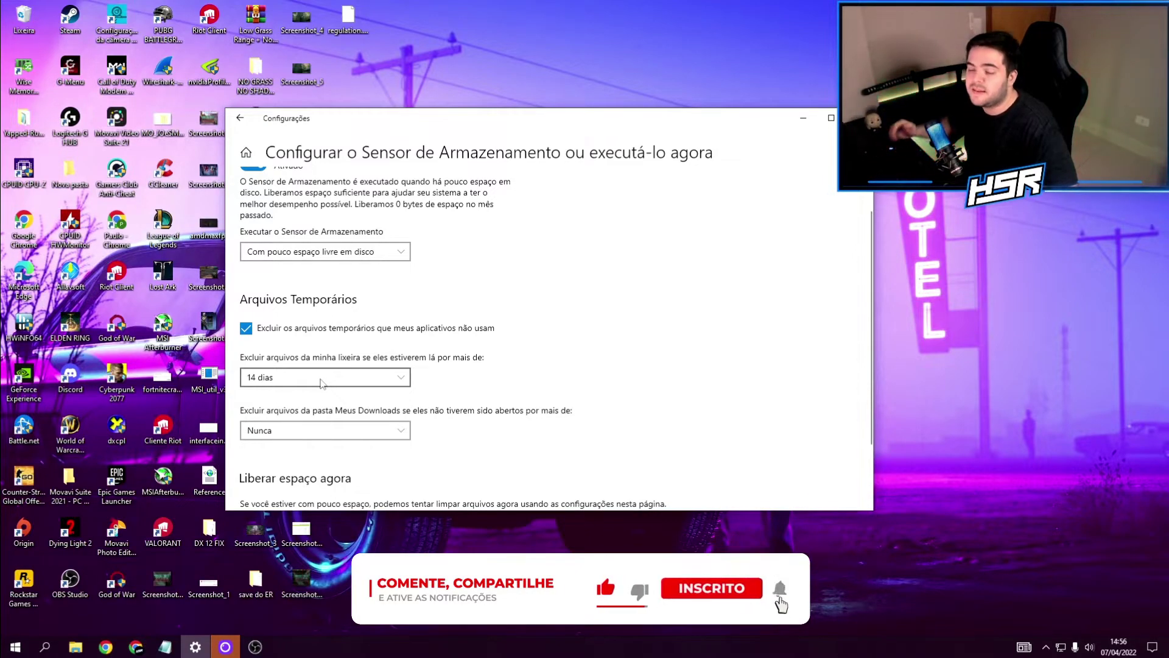
scroll(316, 378, down, 2)
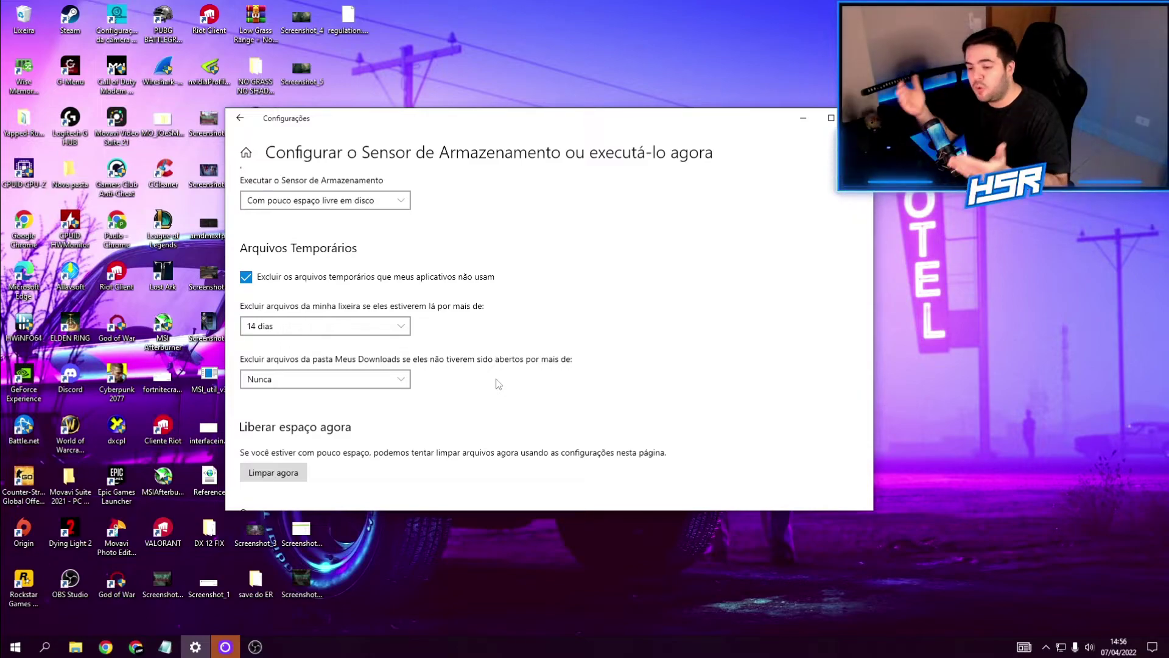
Review the Downloads folder cleanup periods, leave the setting at Nunca, and run the Storage Sense cleanup immediately
click(321, 382)
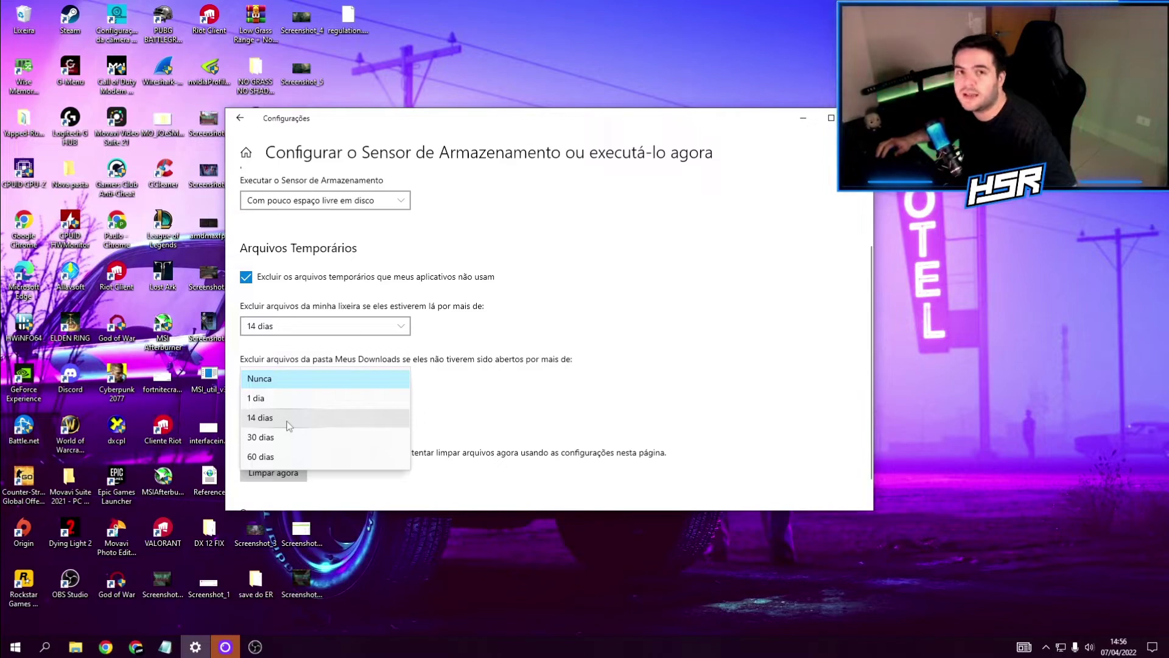
click(548, 377)
scroll(334, 407, down, 1)
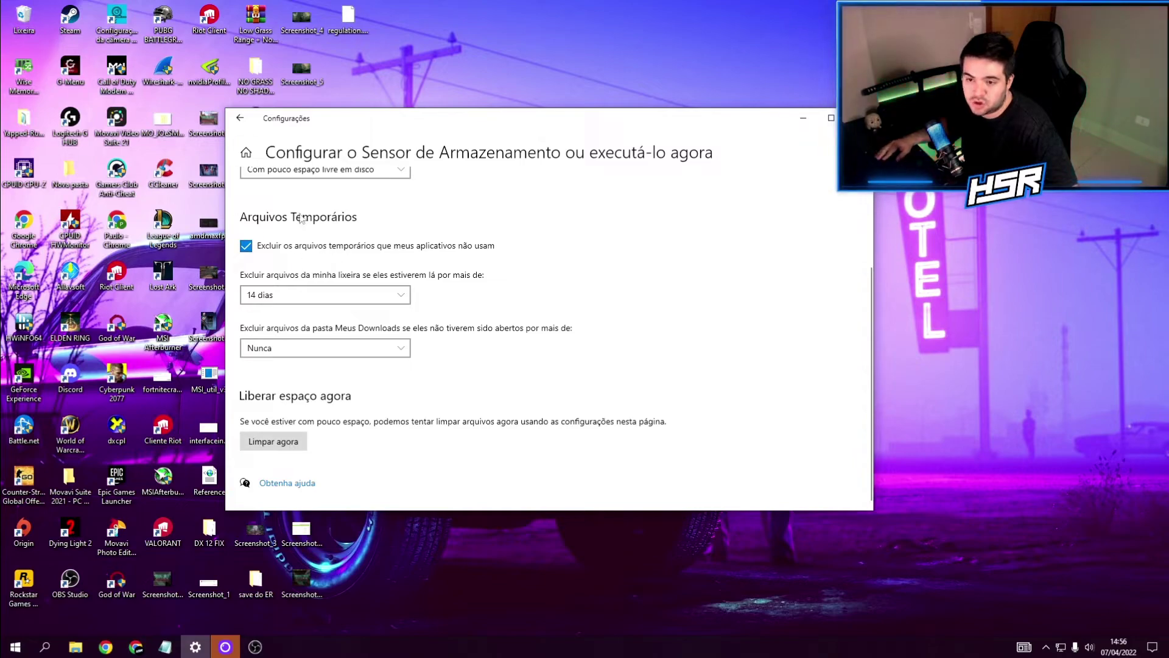
scroll(317, 251, up, 3)
scroll(366, 352, down, 3)
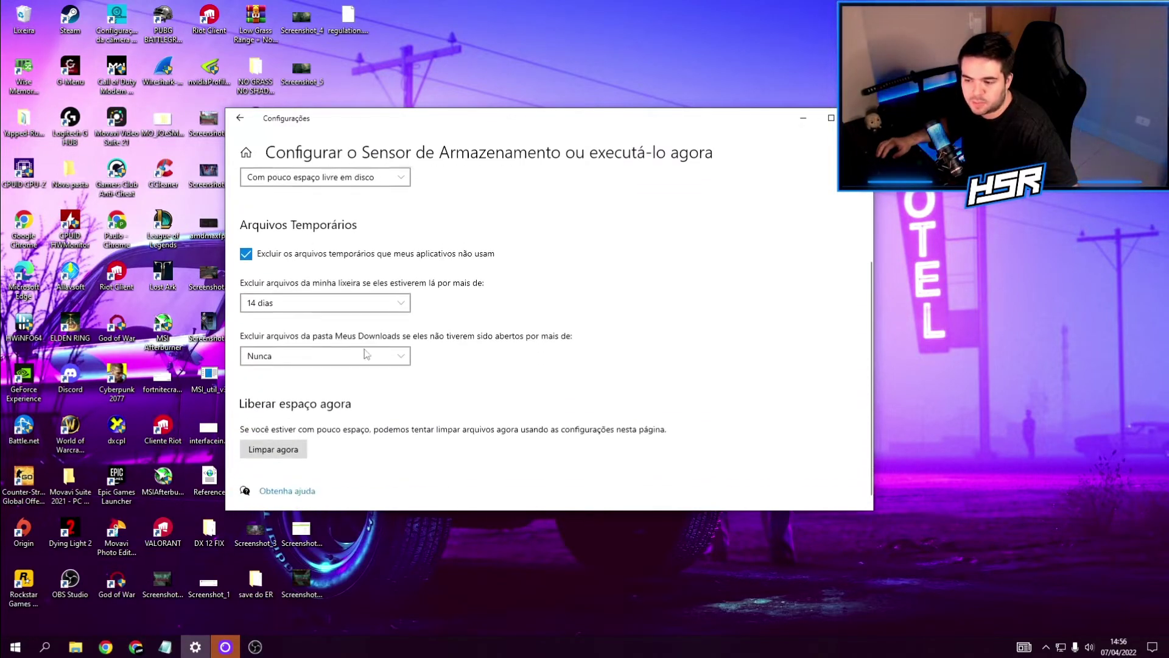
click(297, 442)
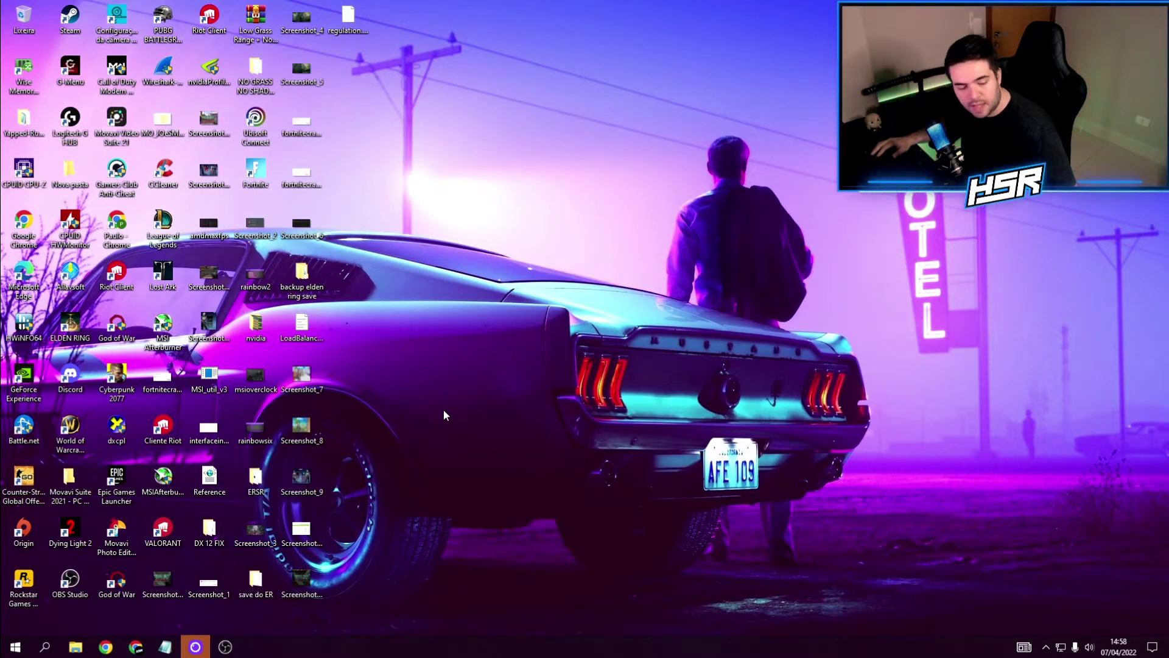
Search Windows for remove and open the Add or remove programs settings (Adicionar ou remover programas)
key(super)
text(re)
text(ove)
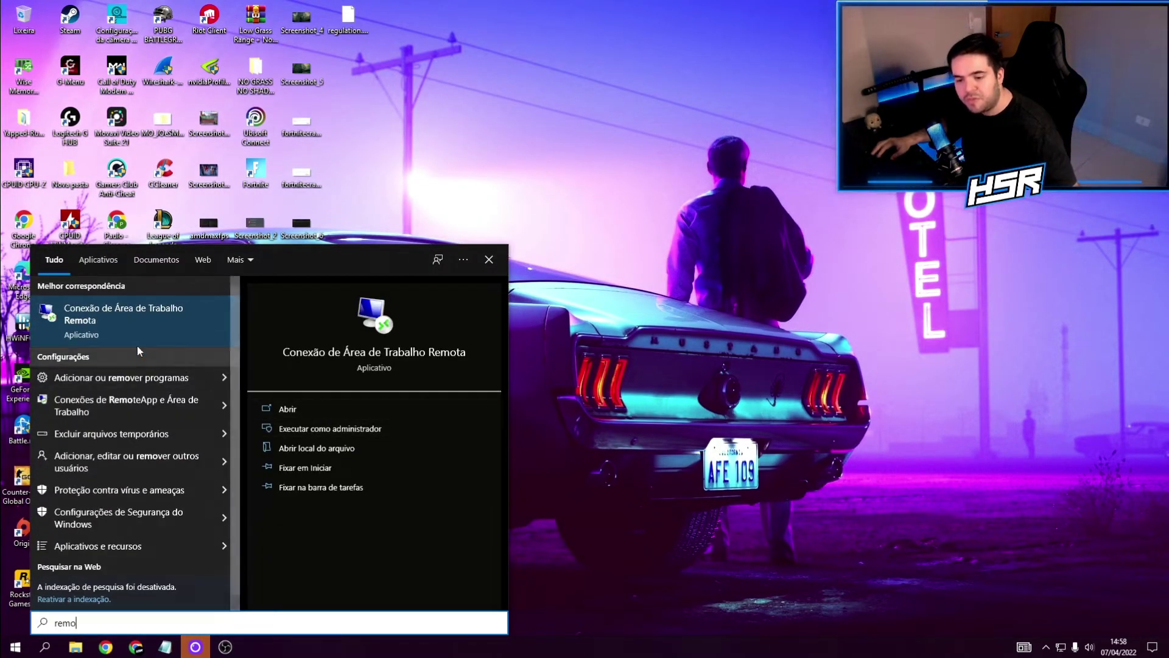
click(105, 312)
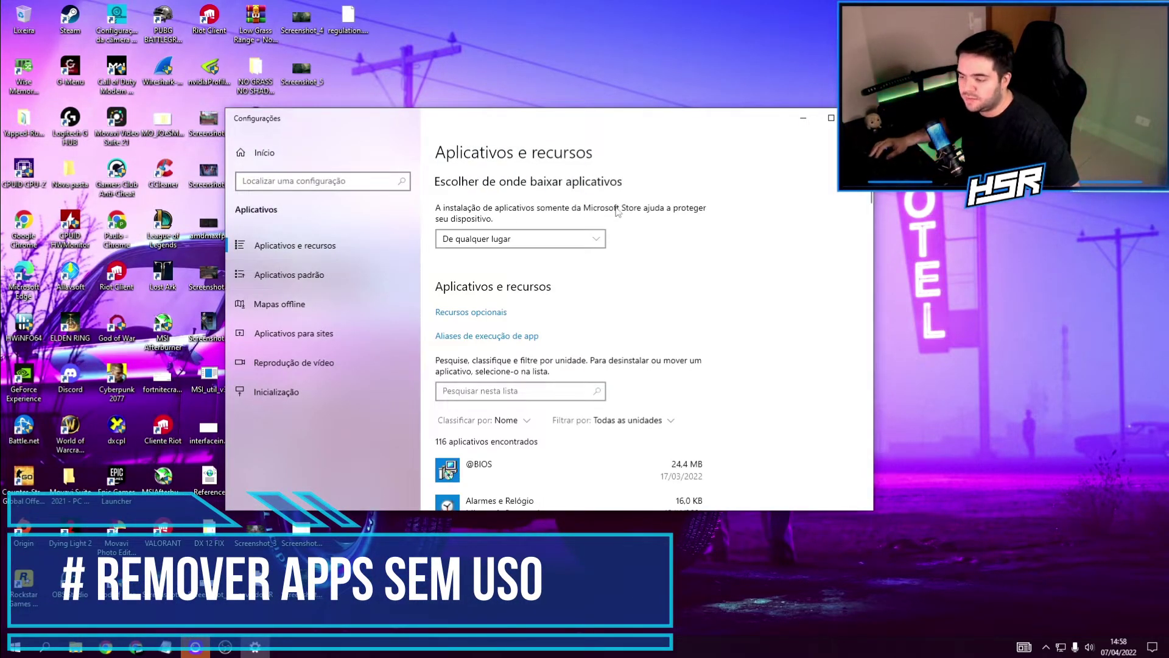
Look through the installed apps list for programs and games that are no longer used
scroll(663, 255, down, 1)
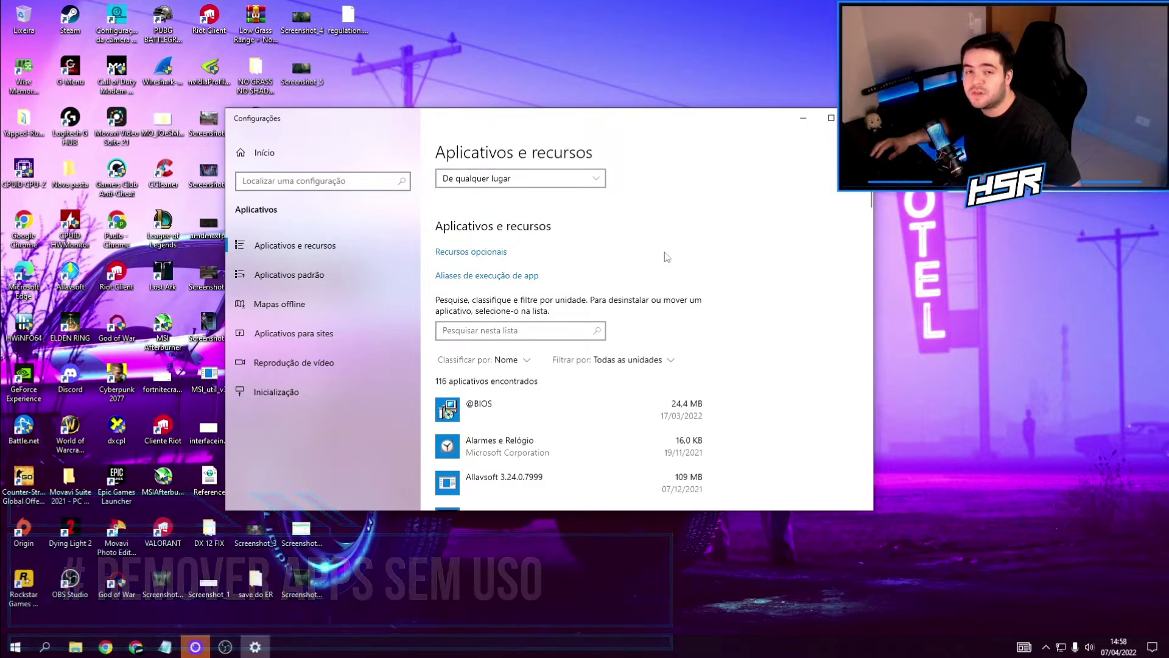
scroll(673, 261, down, 1)
scroll(713, 280, down, 1)
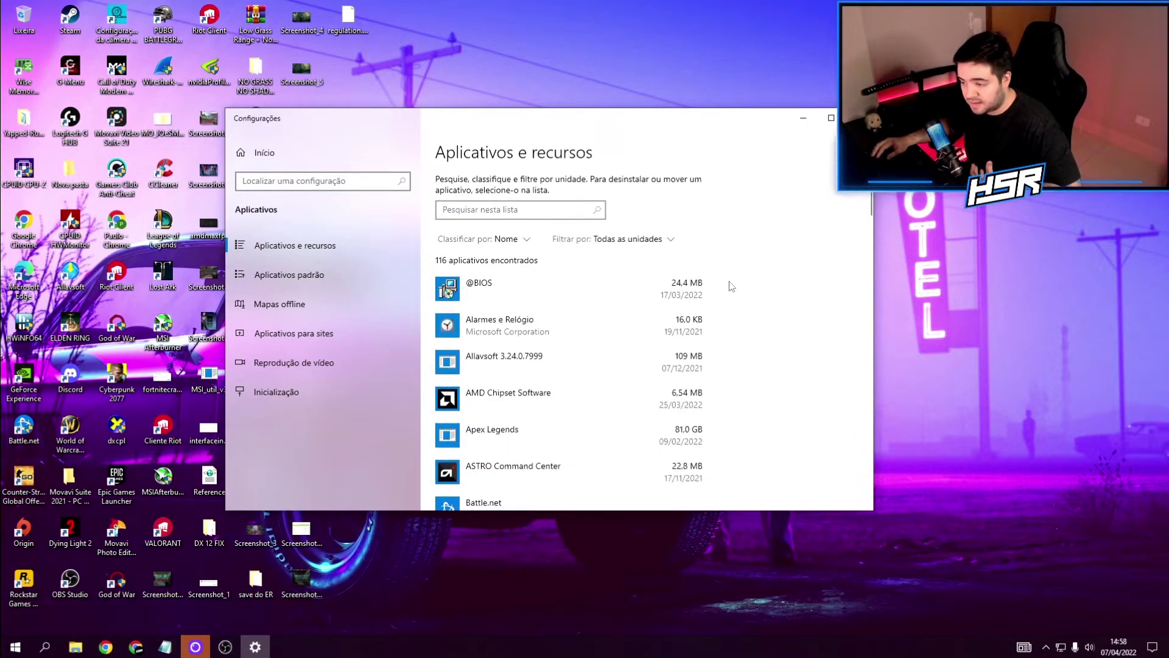
scroll(718, 286, down, 2)
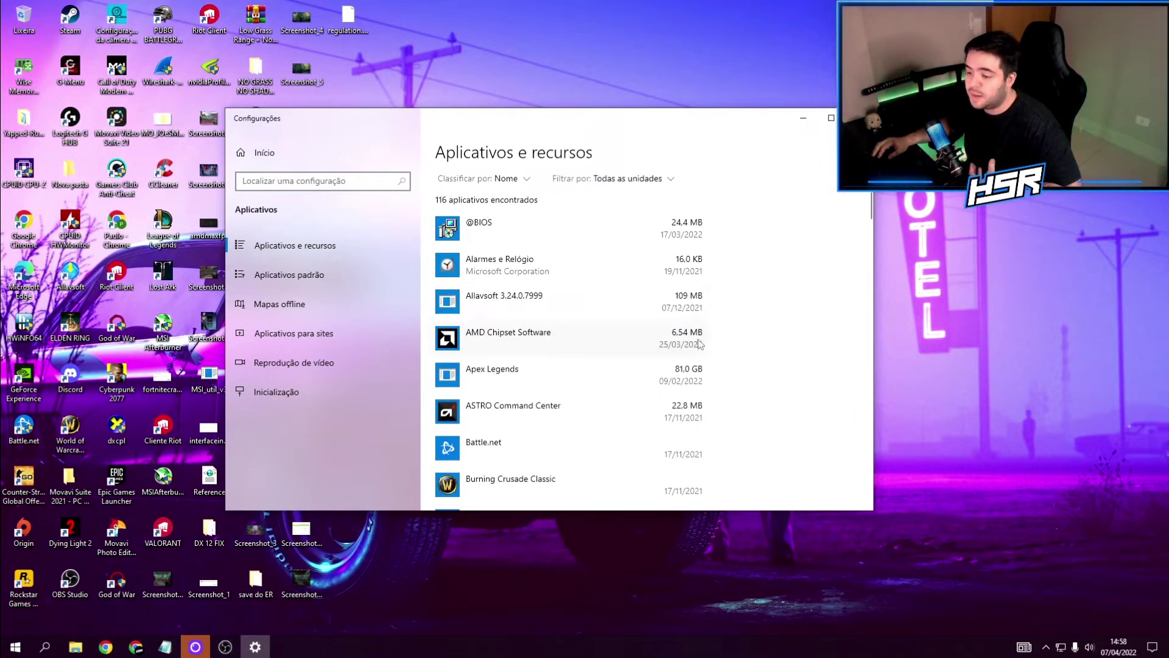
scroll(688, 356, down, 1)
scroll(687, 363, down, 1)
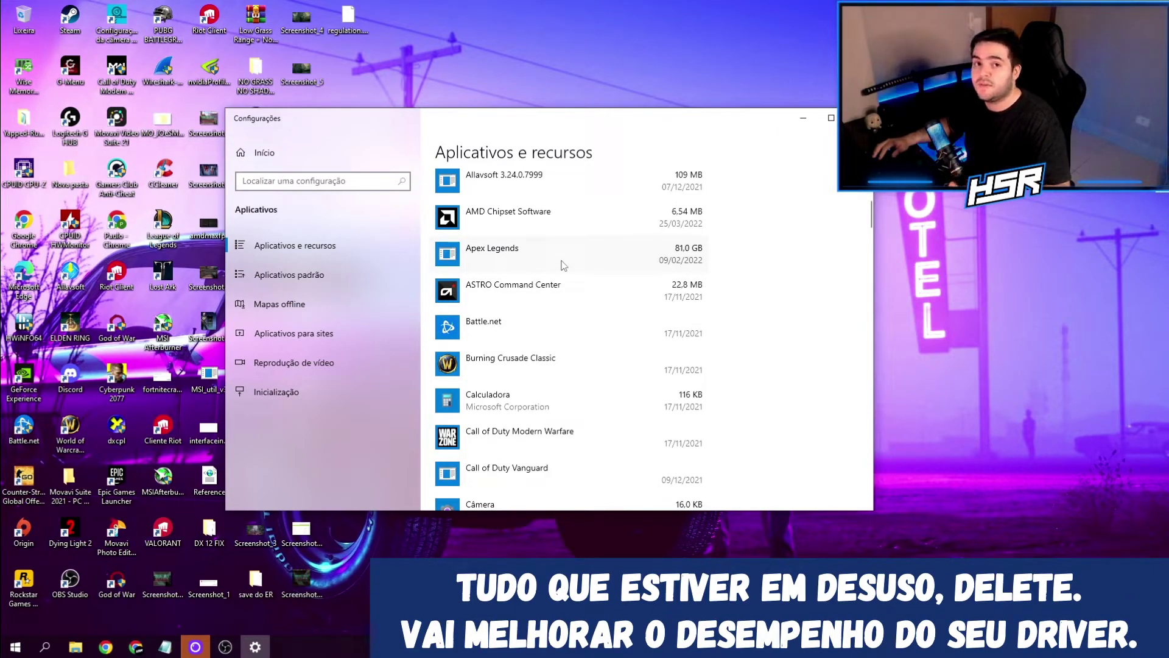
scroll(760, 271, down, 5)
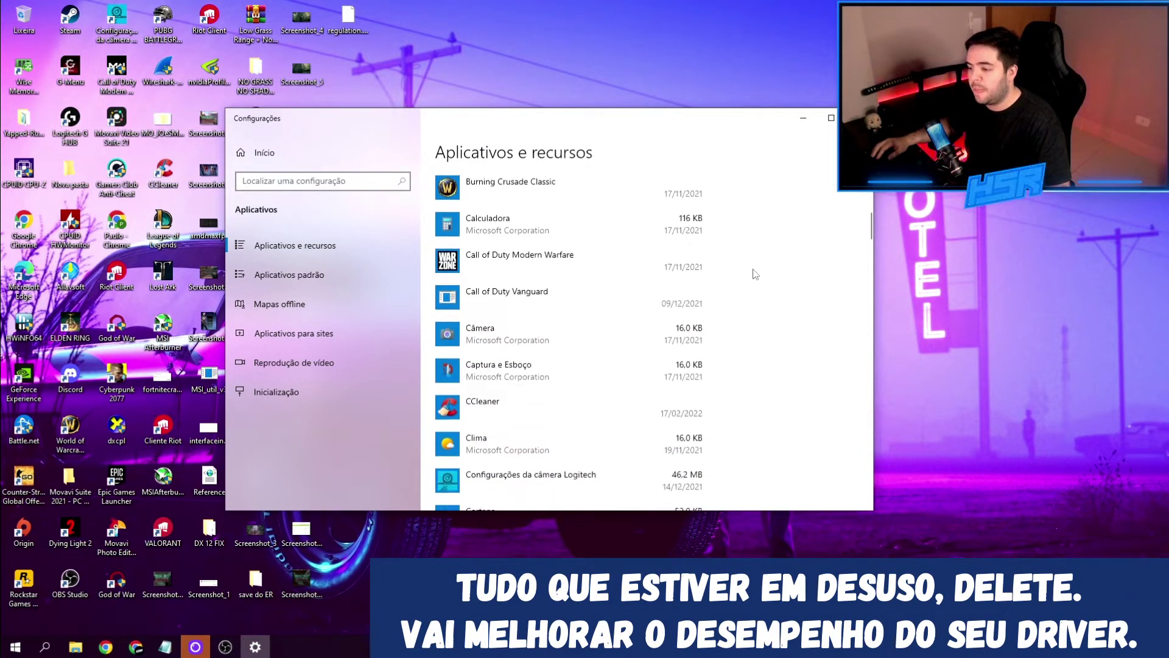
scroll(755, 274, down, 2)
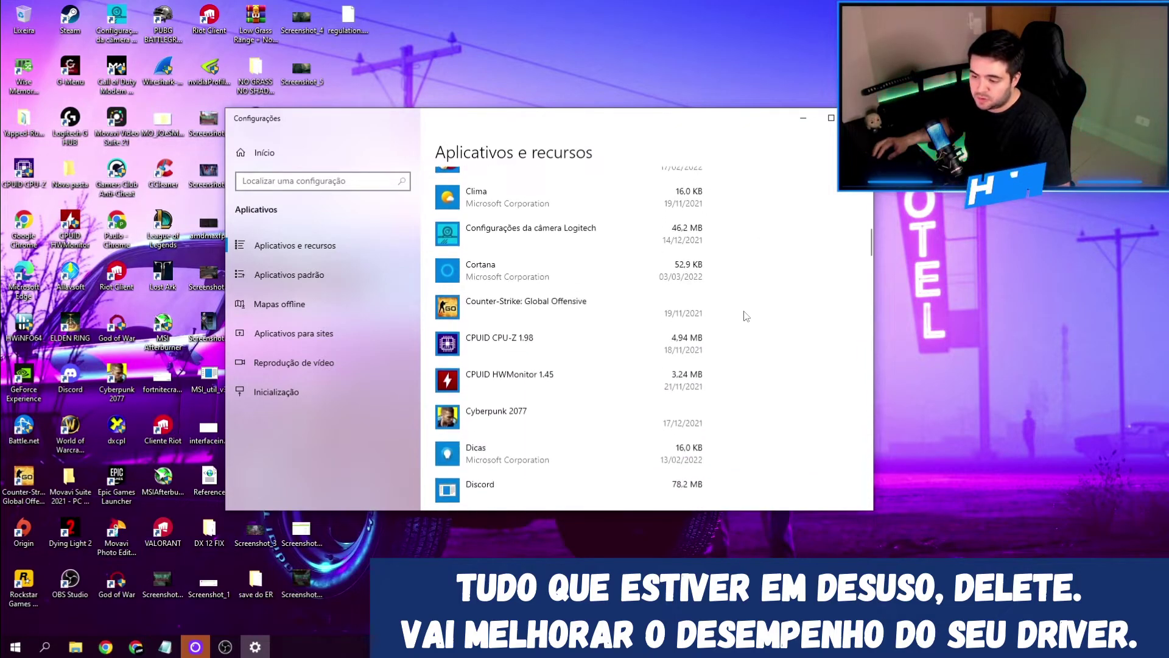
scroll(750, 376, down, 3)
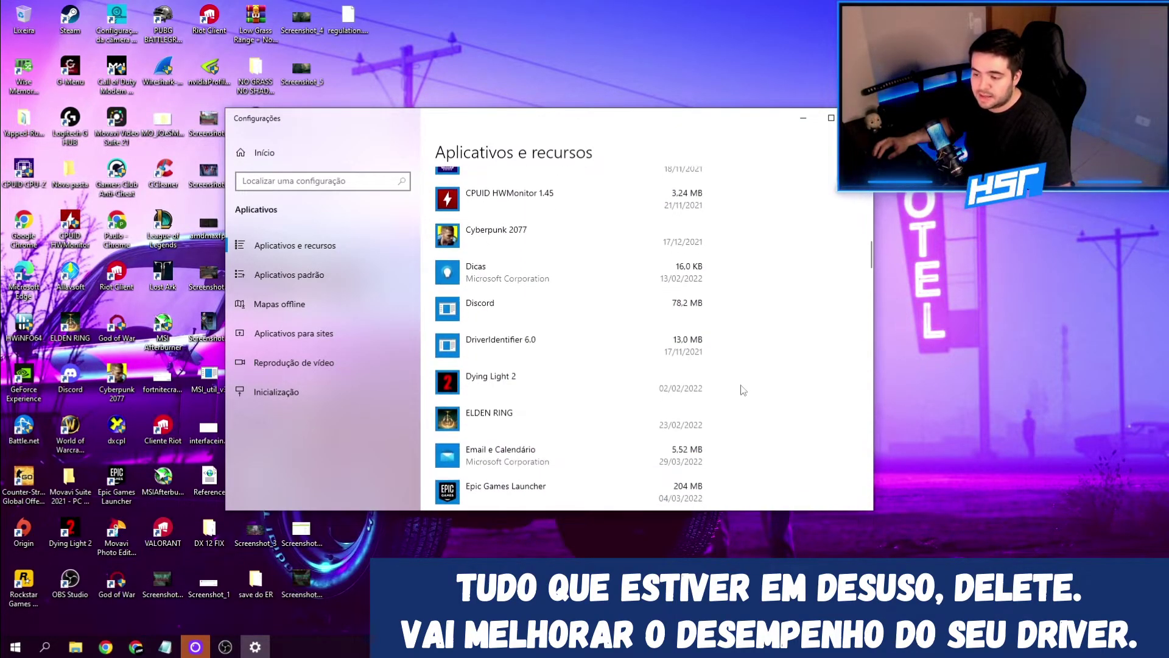
scroll(731, 385, down, 1)
scroll(731, 390, down, 2)
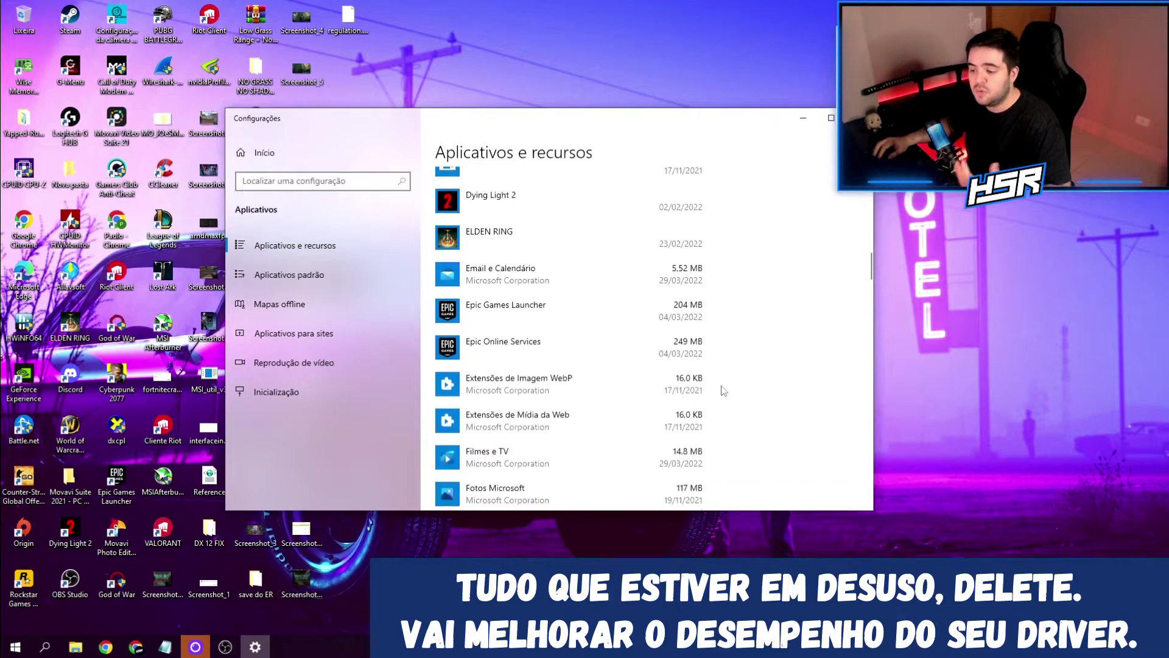
scroll(728, 392, down, 1)
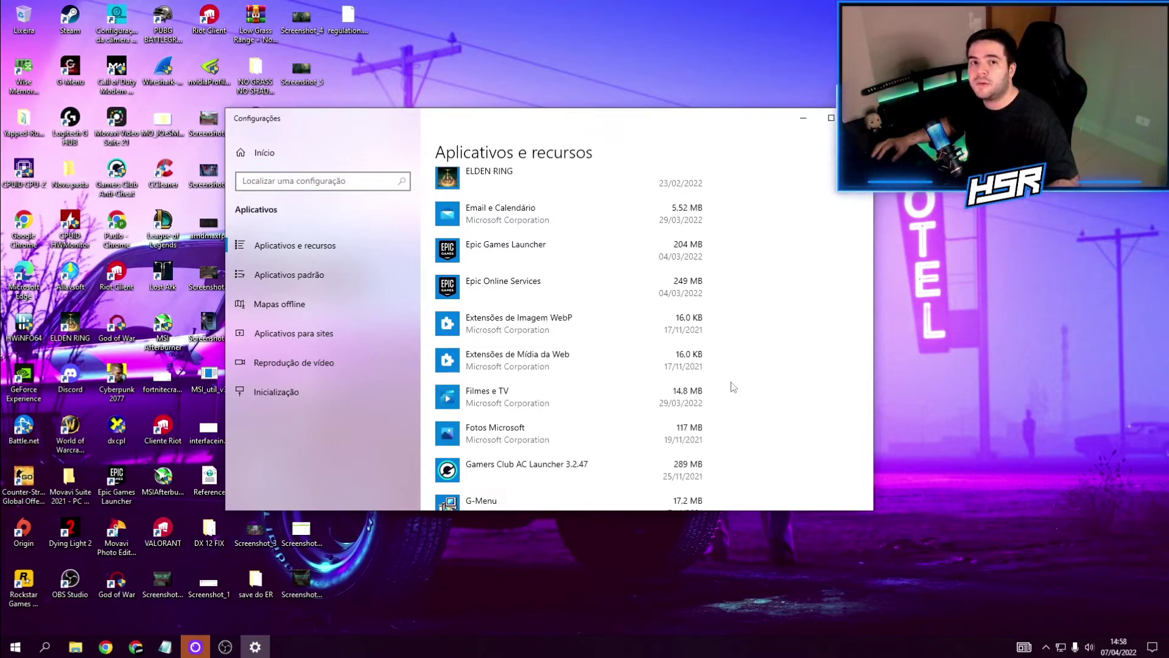
scroll(734, 388, down, 3)
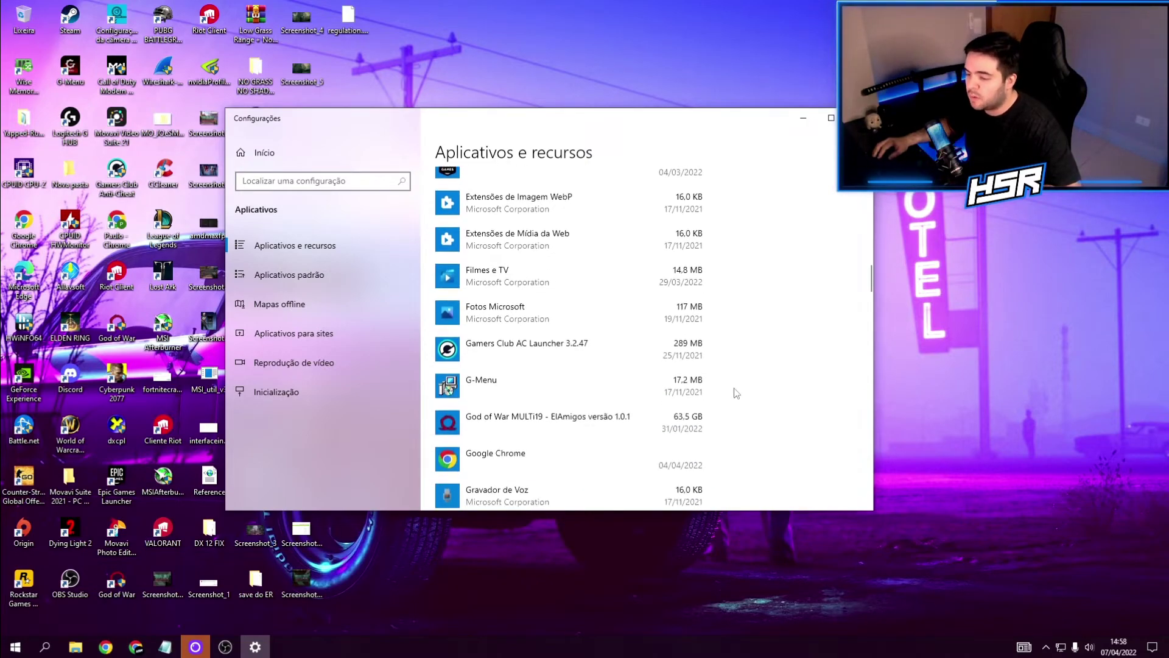
scroll(744, 378, down, 1)
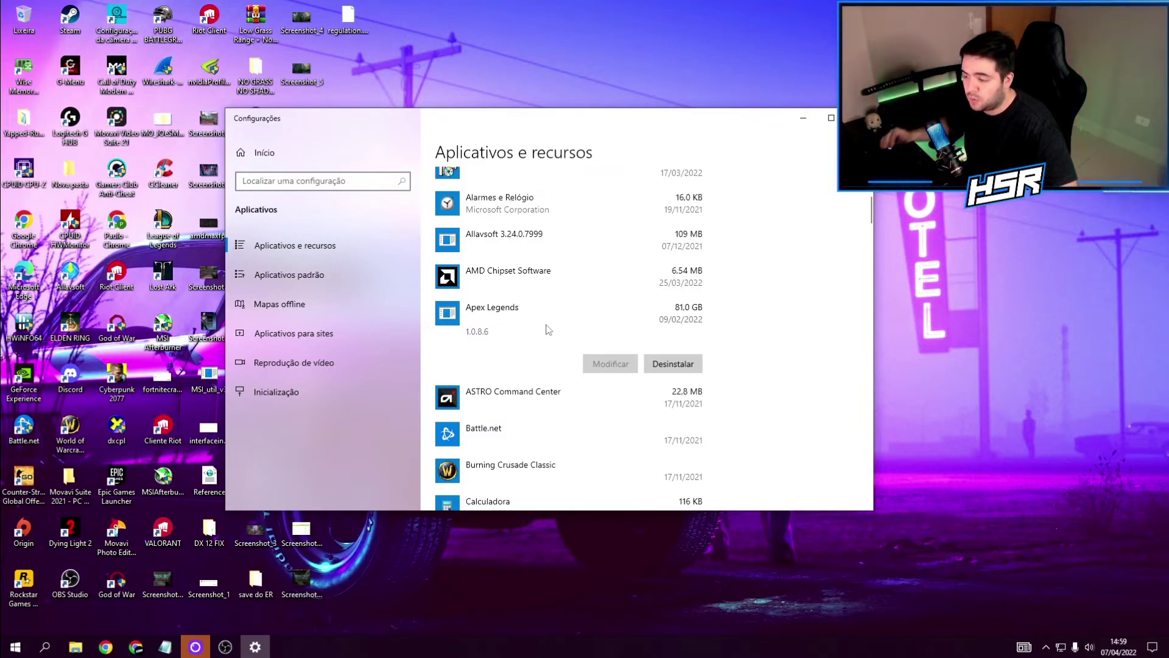
Uninstall Apex Legends, confirming its removal, and close the settings window
click(673, 363)
click(730, 335)
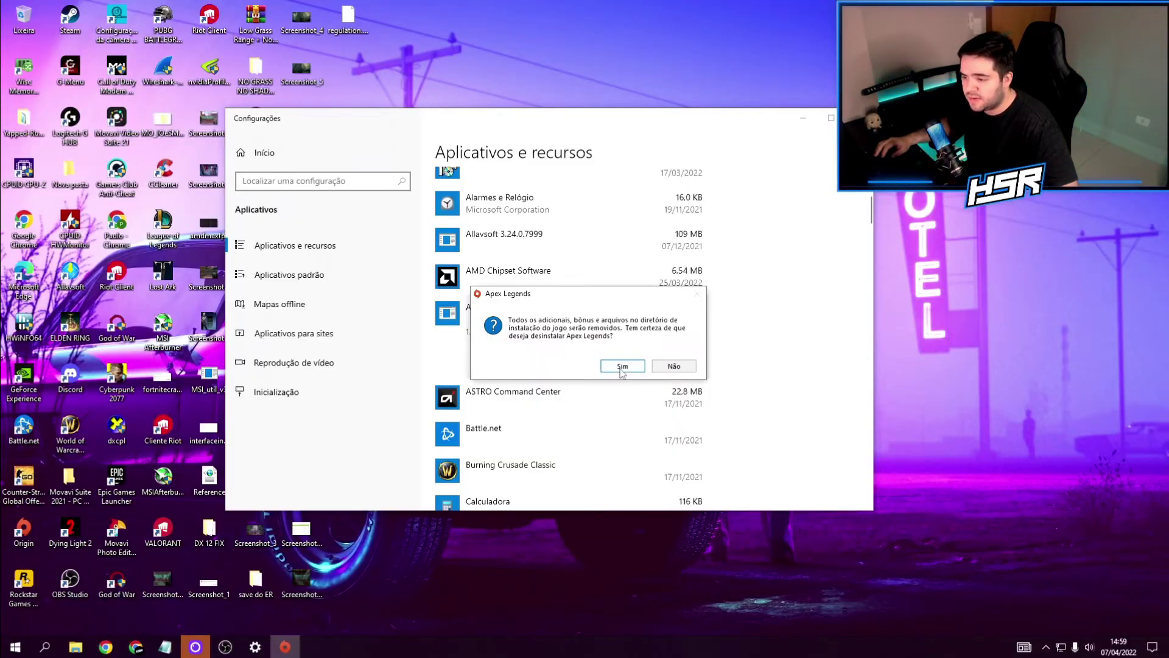
click(627, 366)
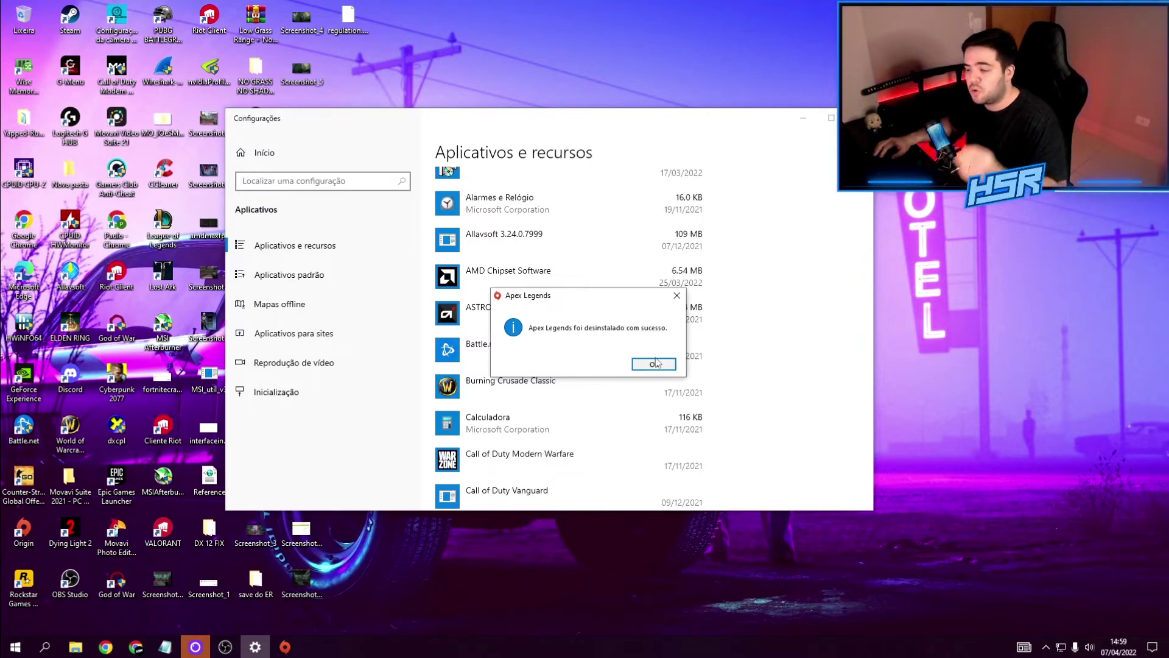
click(655, 364)
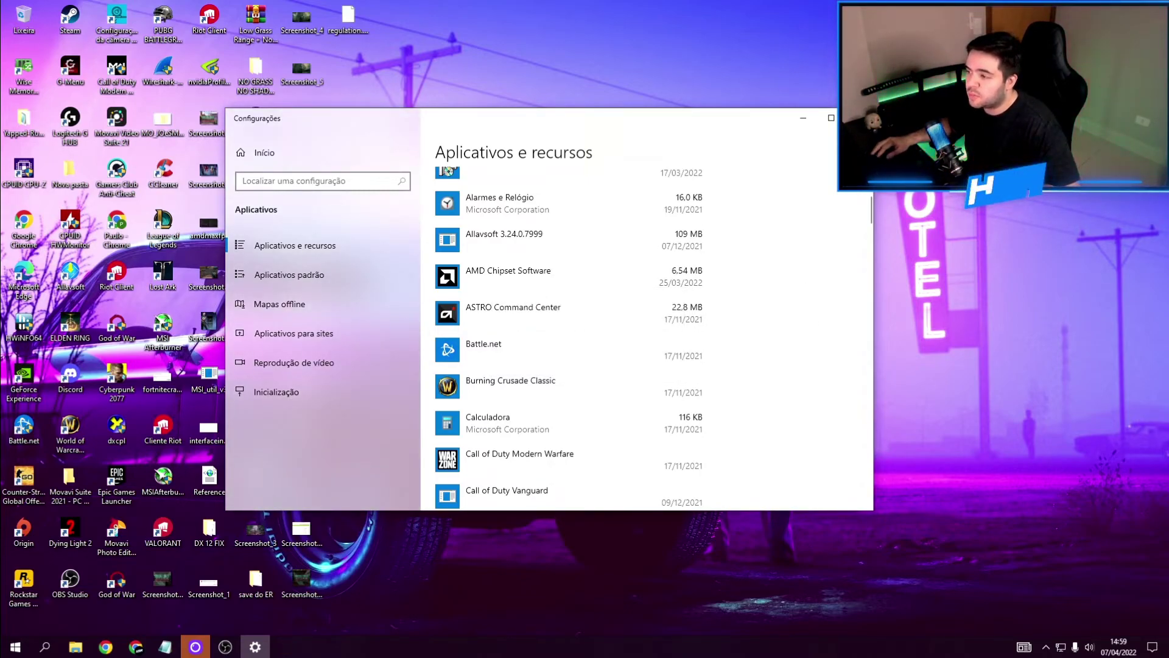
key(alt+F4)
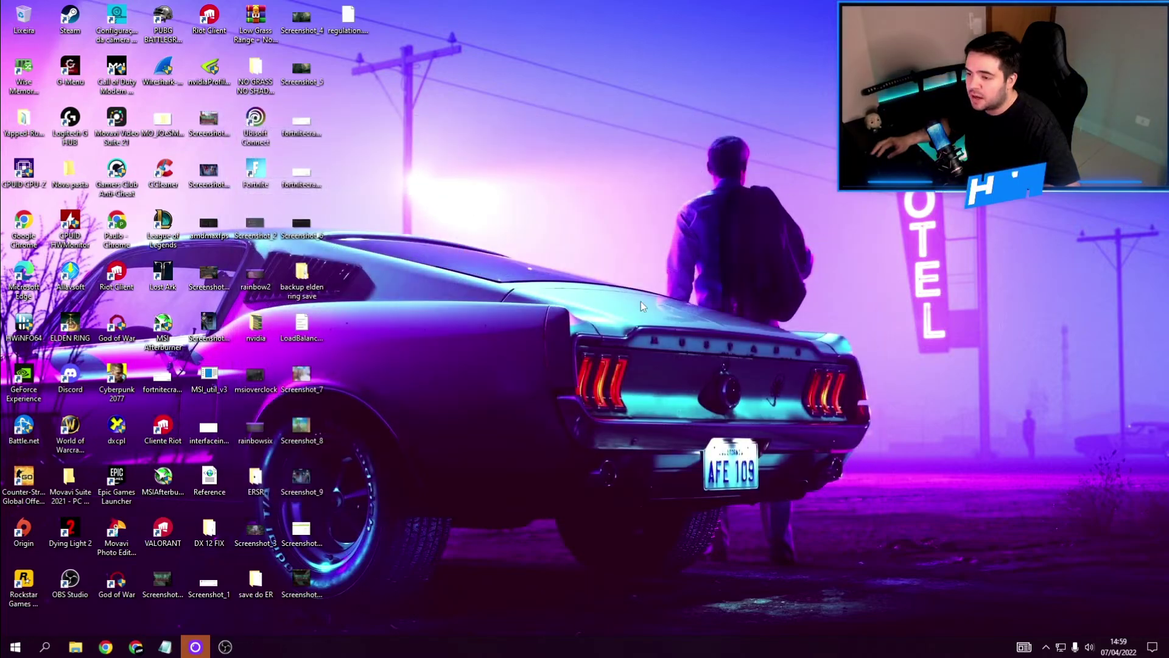
Open This PC in File Explorer and check the free space on Disco Local (C:) and Games (D:)
click(77, 650)
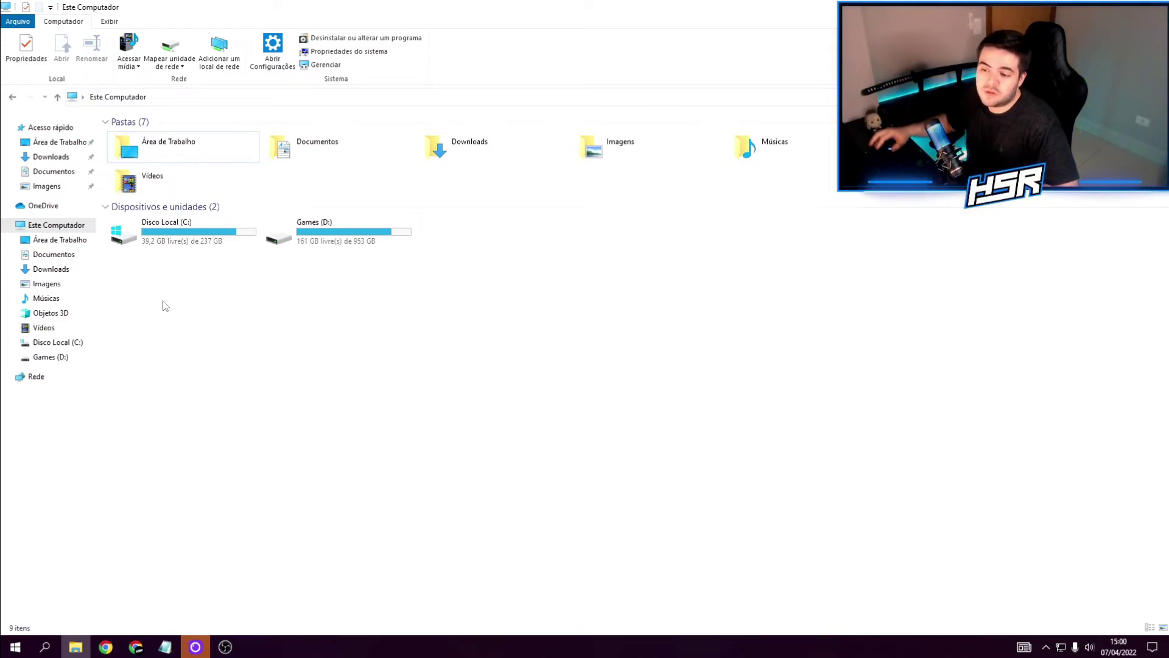
mouse_move(348, 237)
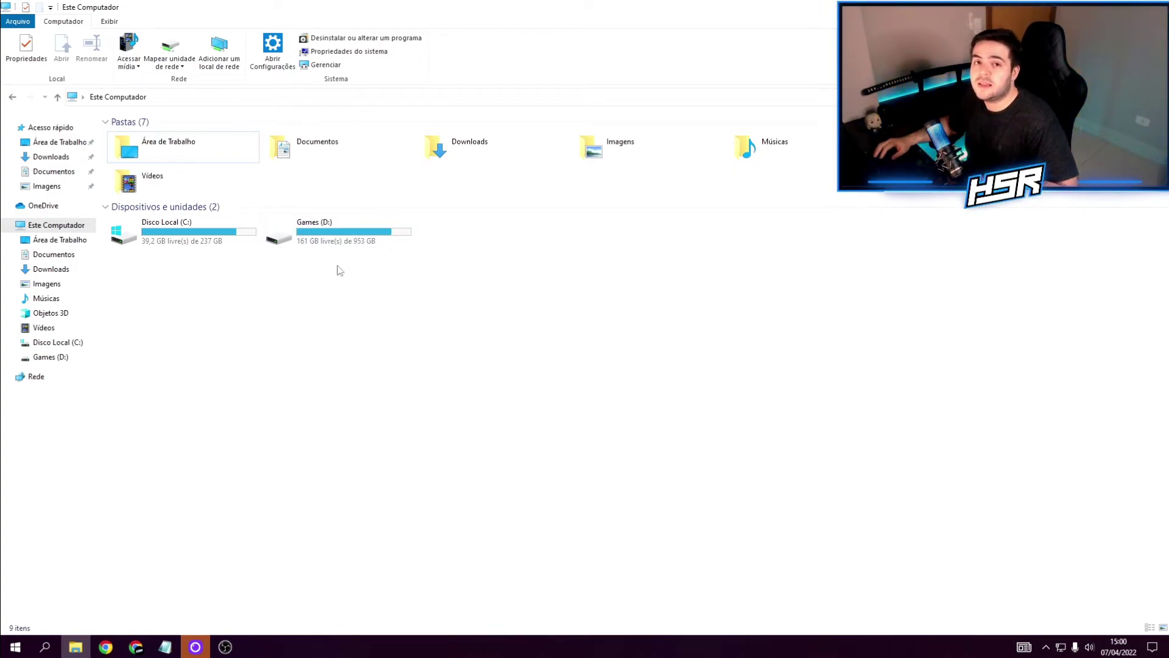
click(157, 230)
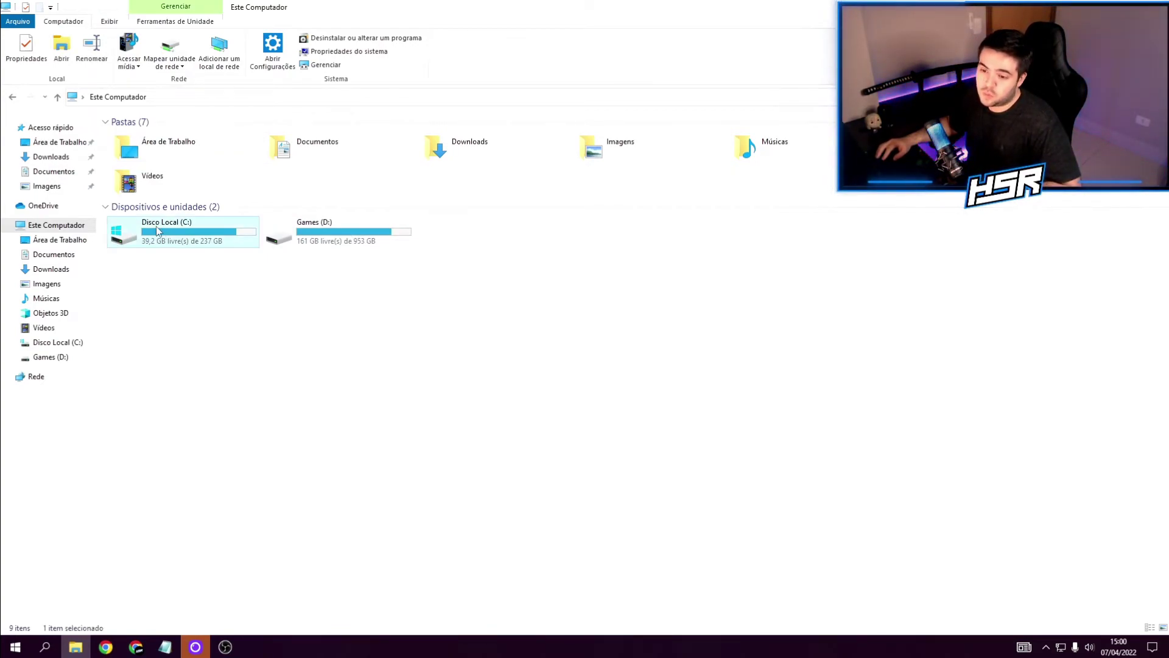
click(316, 242)
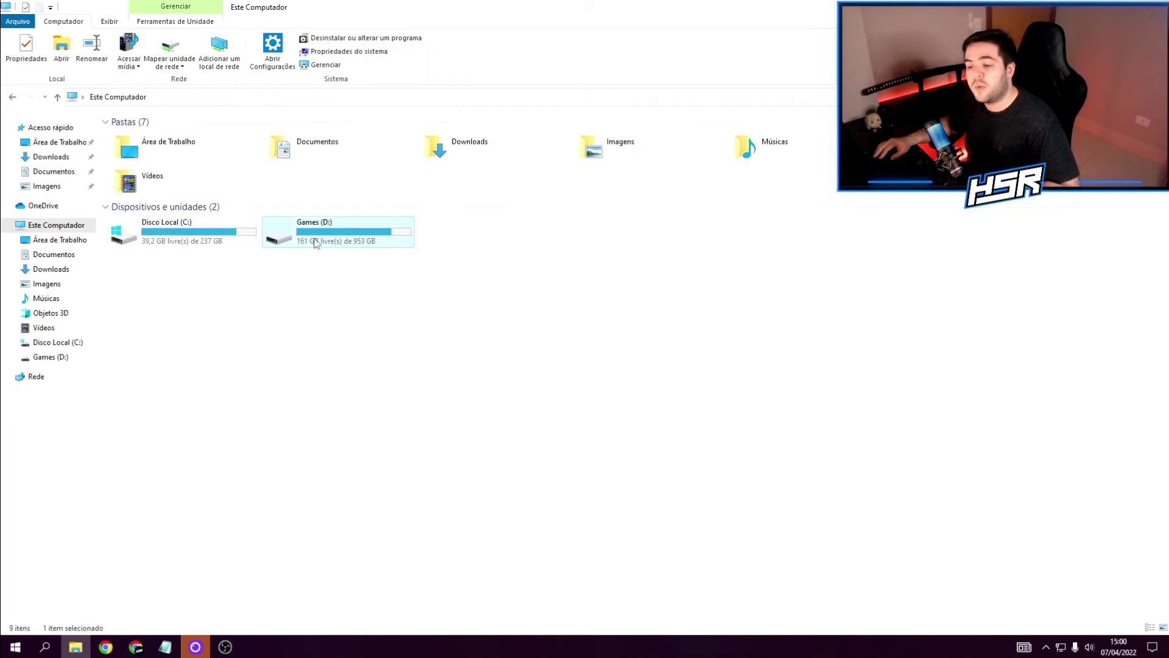
click(303, 327)
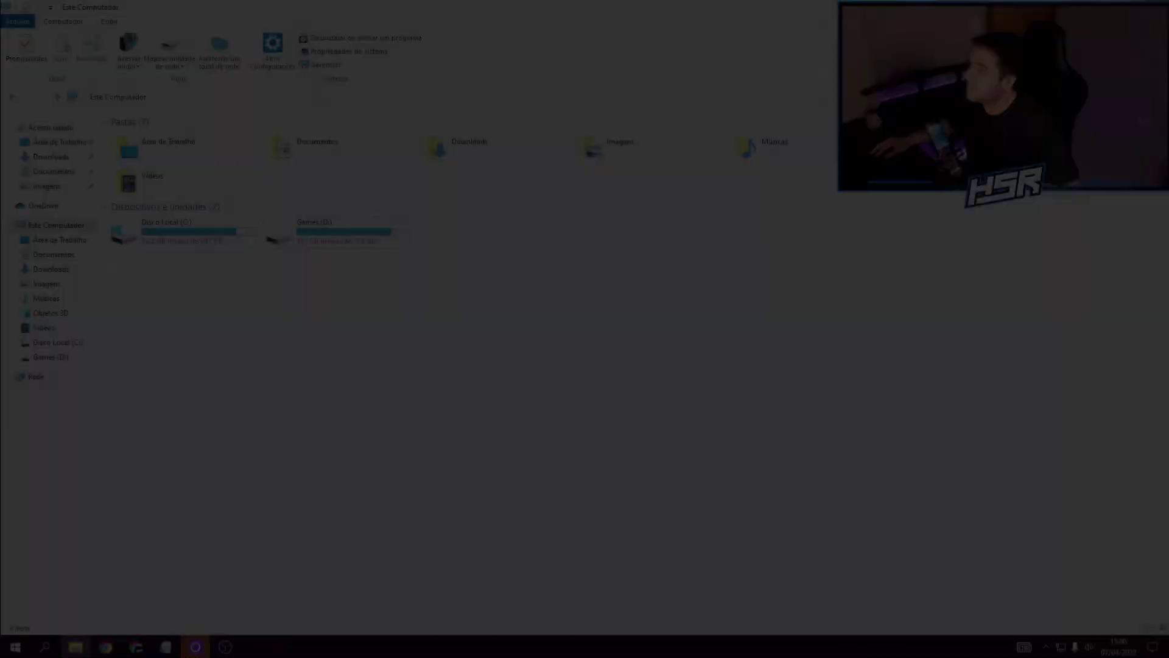